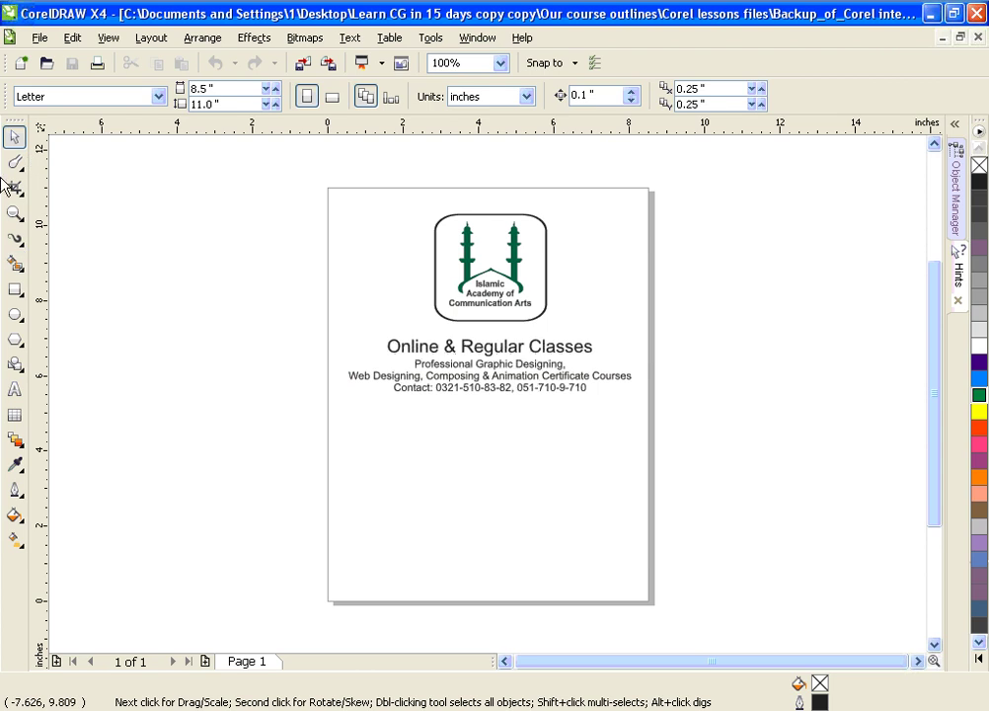
# Activate the Smudge Brush from the shape editing tools
pyautogui.click(277, 635)
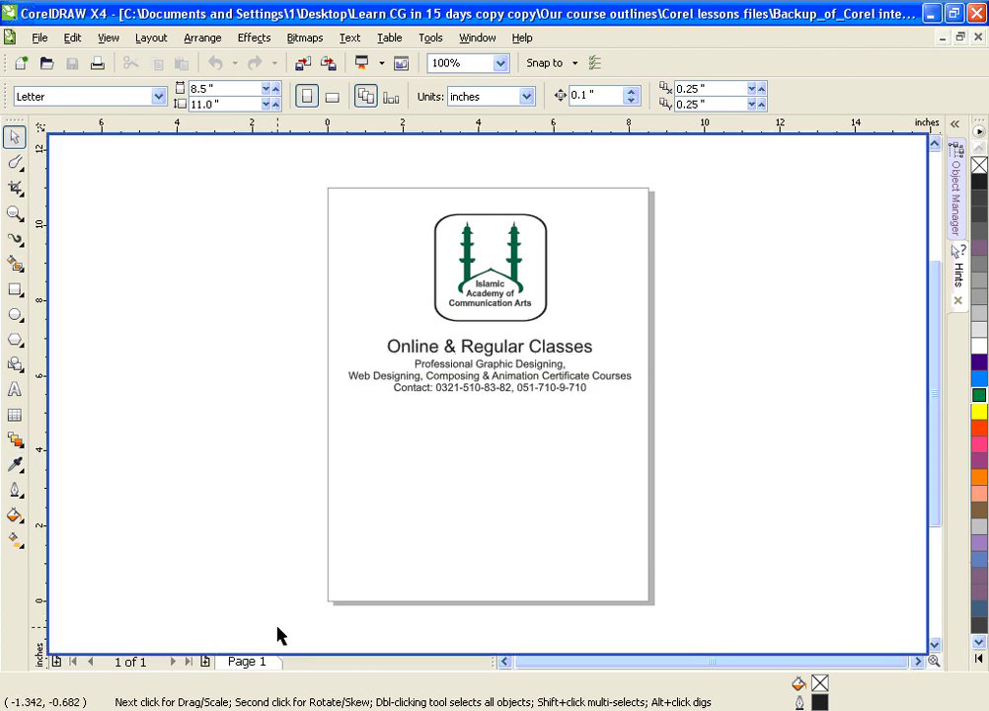
pyautogui.click(14, 139)
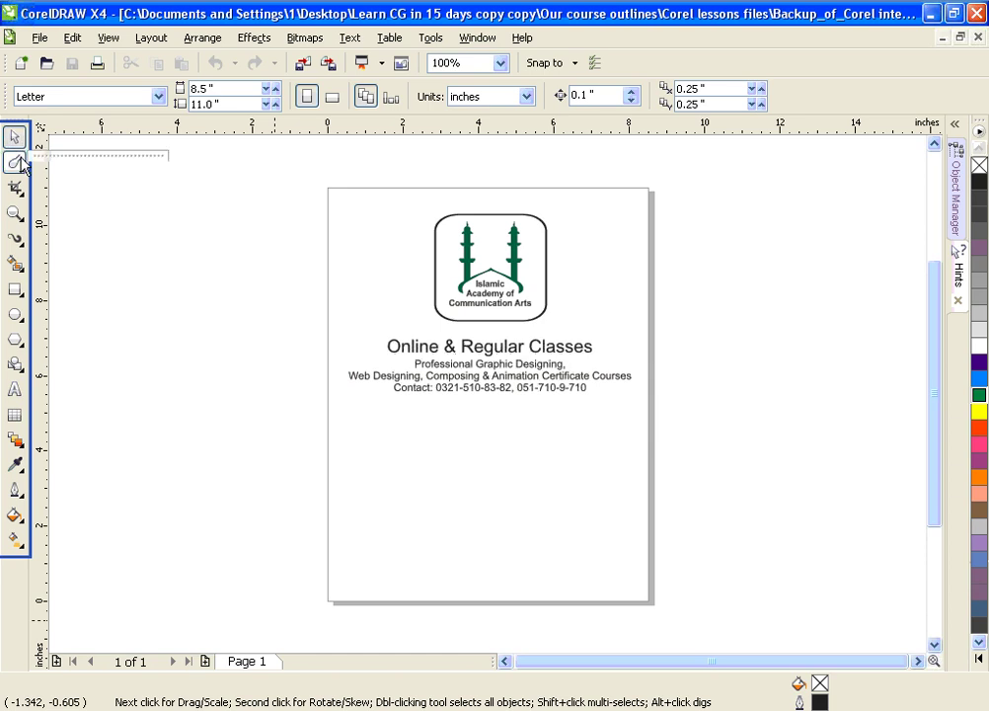
pyautogui.moveTo(16, 161); pyautogui.dragTo(65, 181)
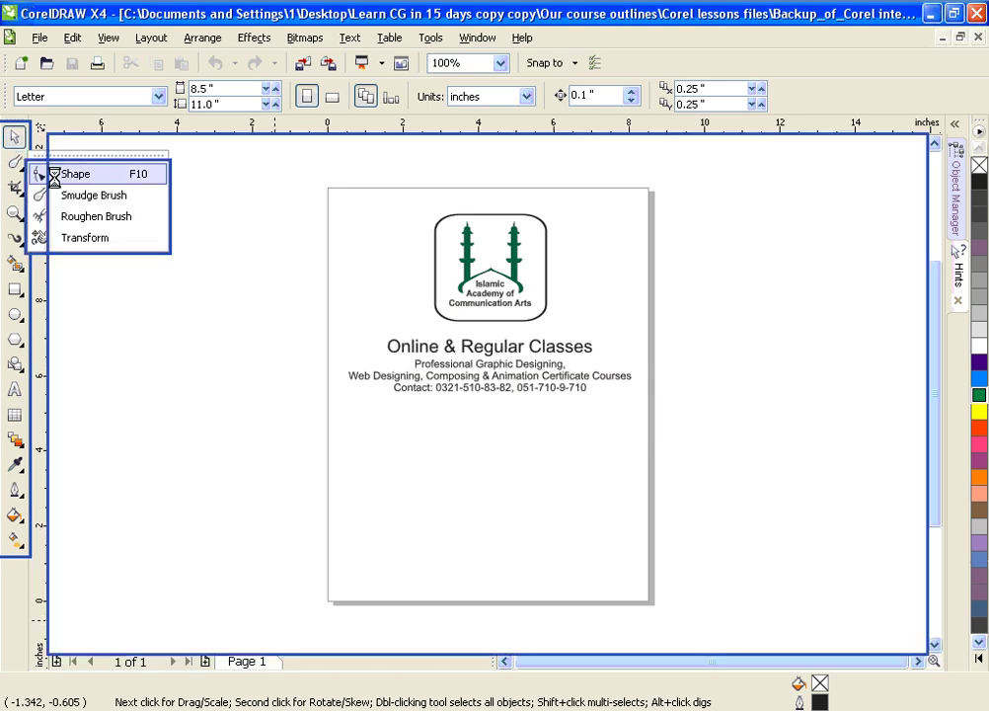
pyautogui.click(18, 137)
pyautogui.press('F10')
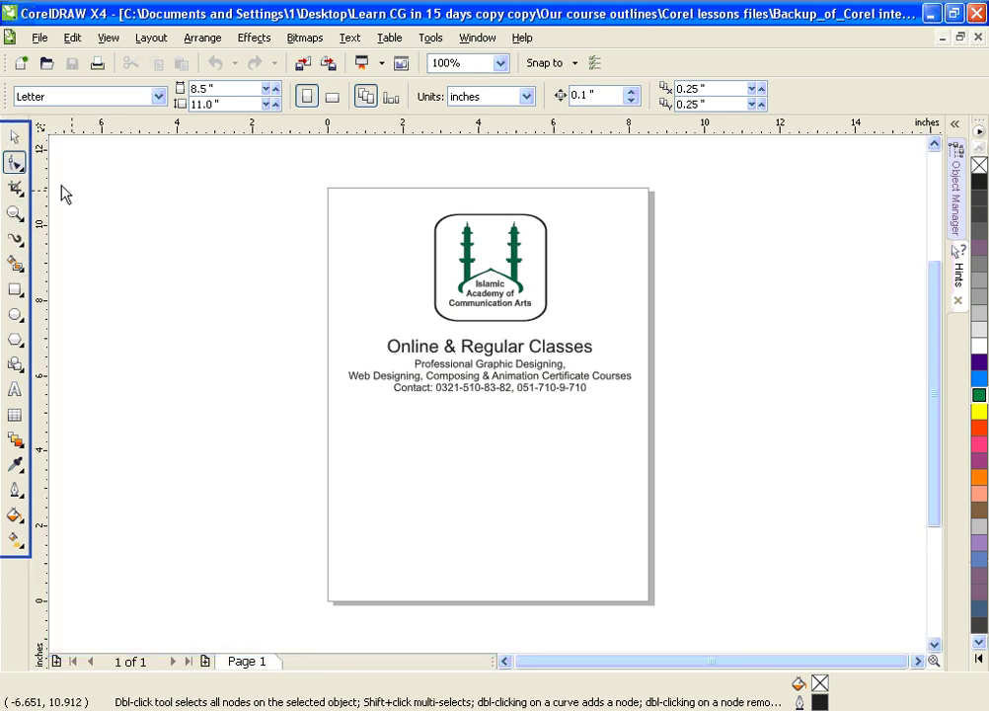
pyautogui.click(16, 163)
pyautogui.moveTo(16, 163); pyautogui.dragTo(16, 163)
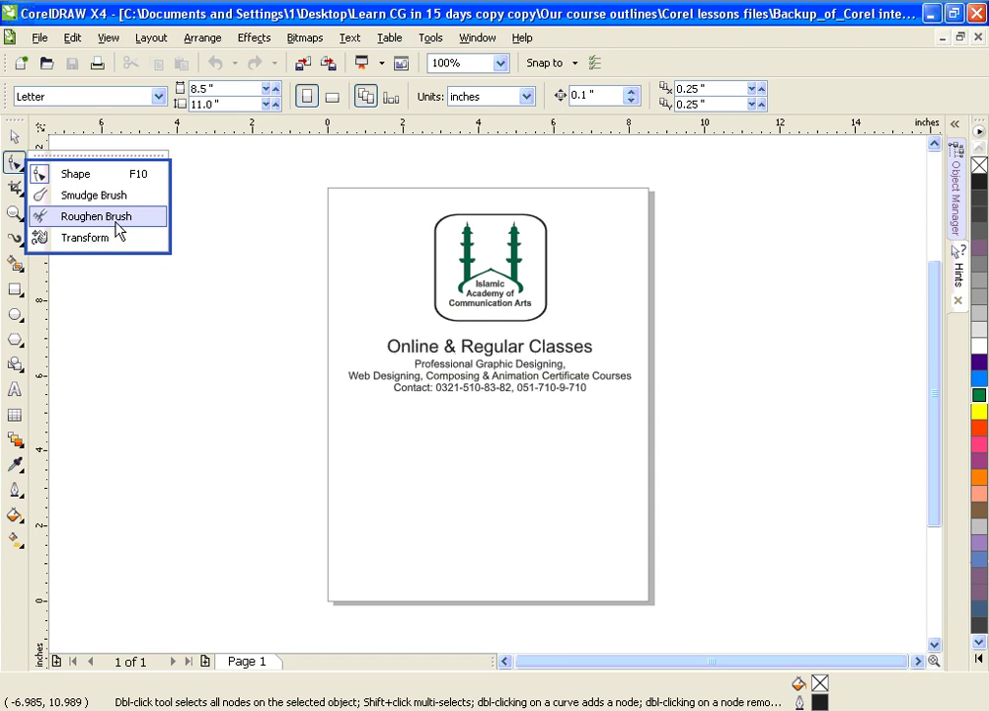
pyautogui.click(63, 196)
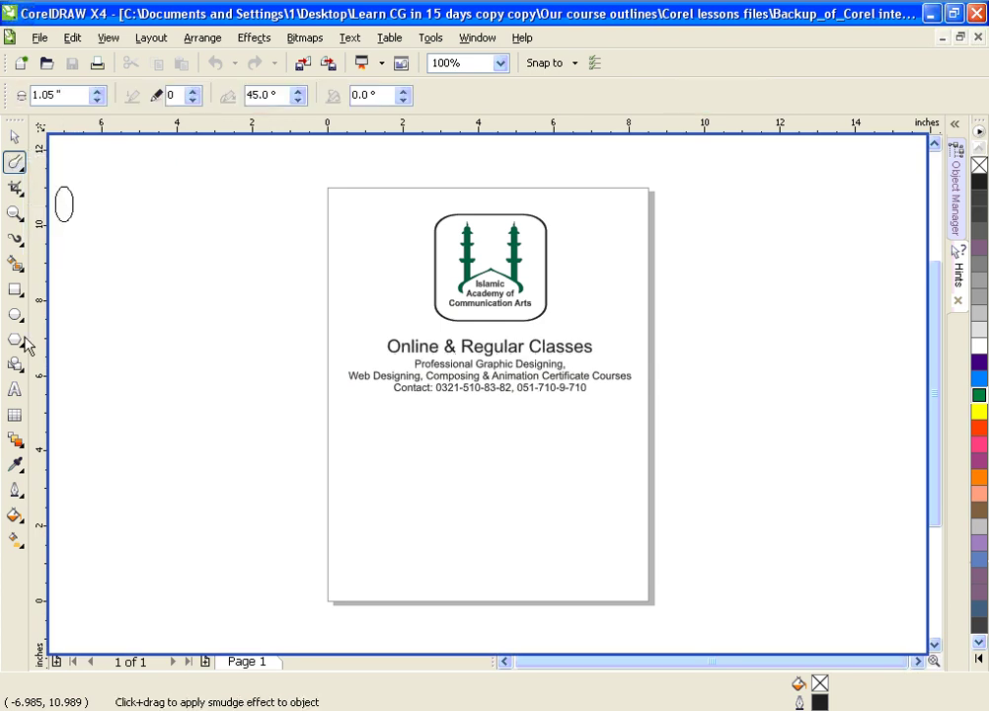
# Draw a rectangle about 7.44 by 3.49 inches below the contact text and fill it with green
pyautogui.click(16, 290)
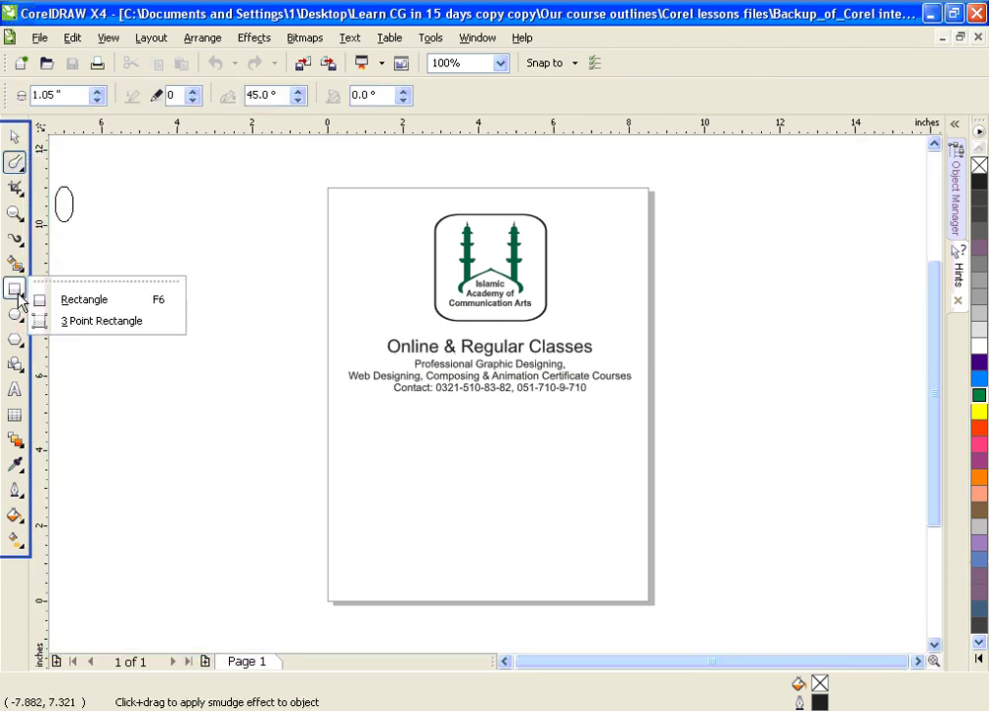
pyautogui.click(37, 297)
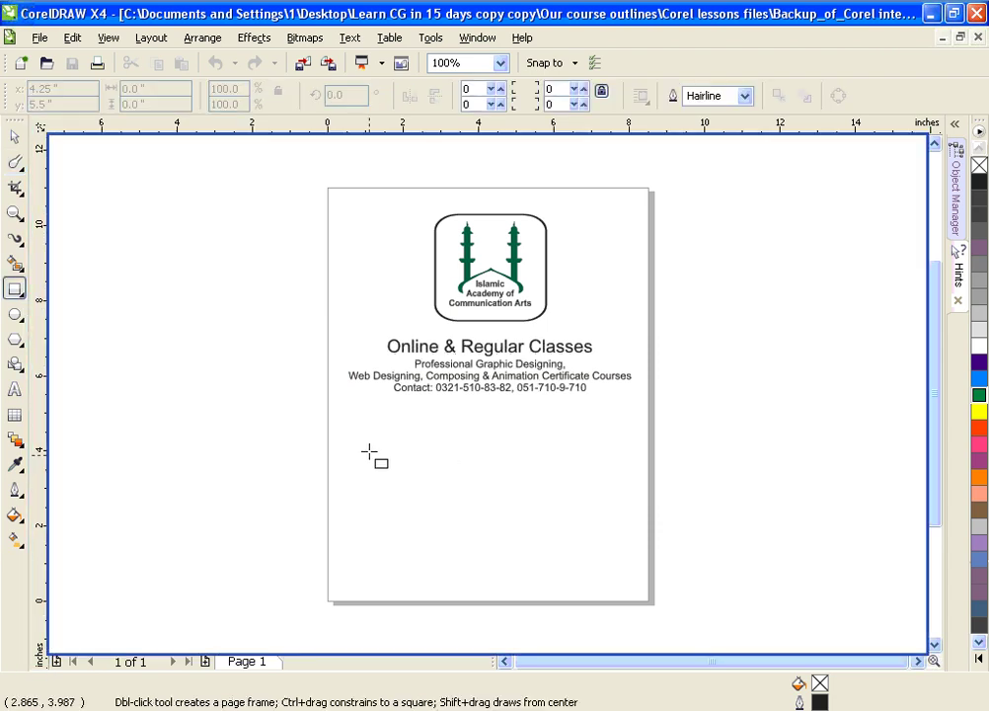
pyautogui.moveTo(342, 428); pyautogui.dragTo(623, 560)
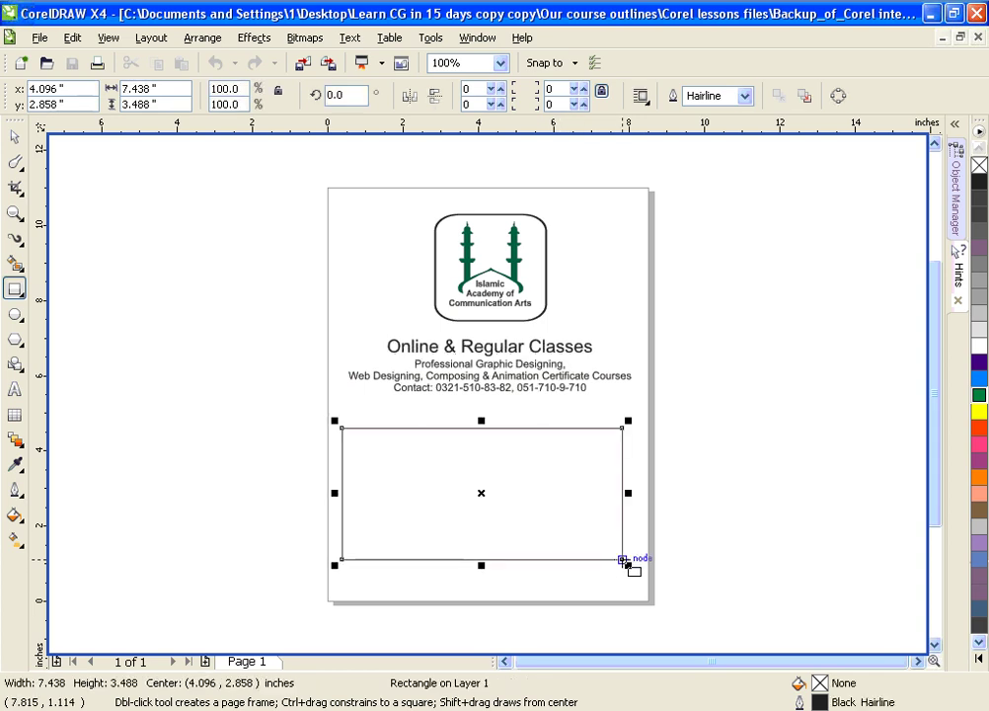
pyautogui.click(978, 396)
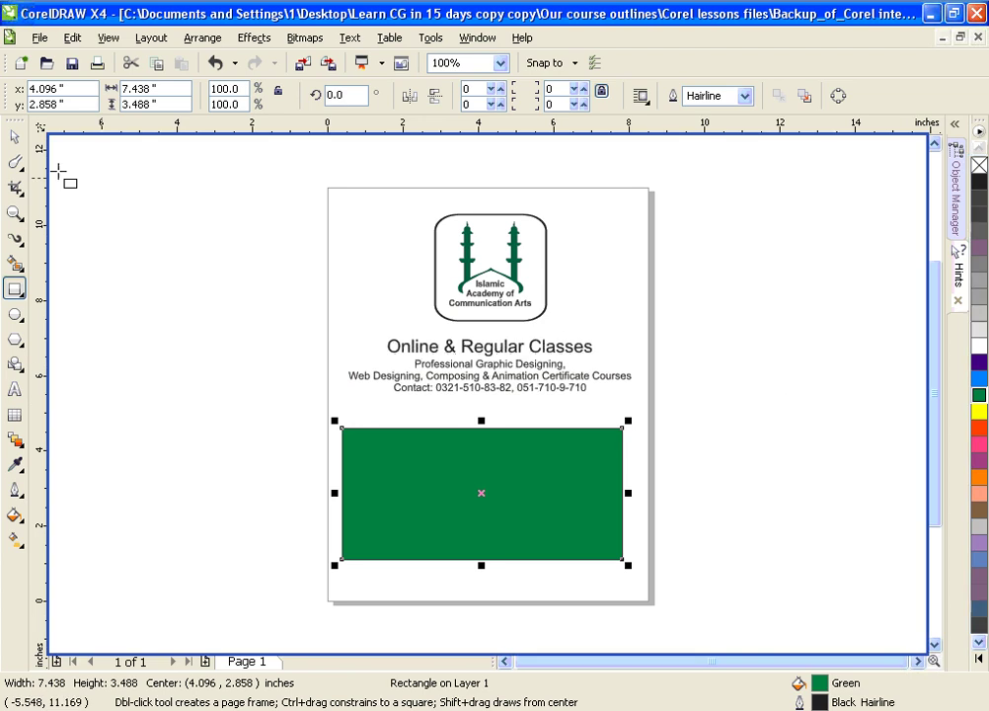
# Narrow the green rectangle from both sides to about 5.46 inches wide
pyautogui.doubleClick(43, 427)
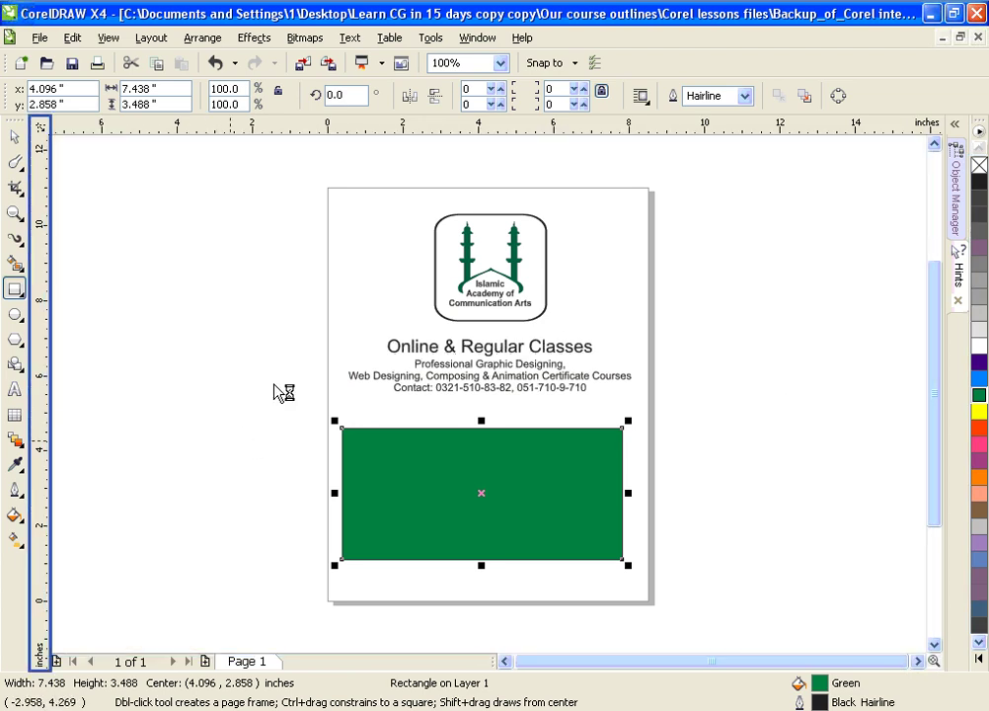
pyautogui.press('F2')
pyautogui.moveTo(304, 181); pyautogui.dragTo(678, 620)
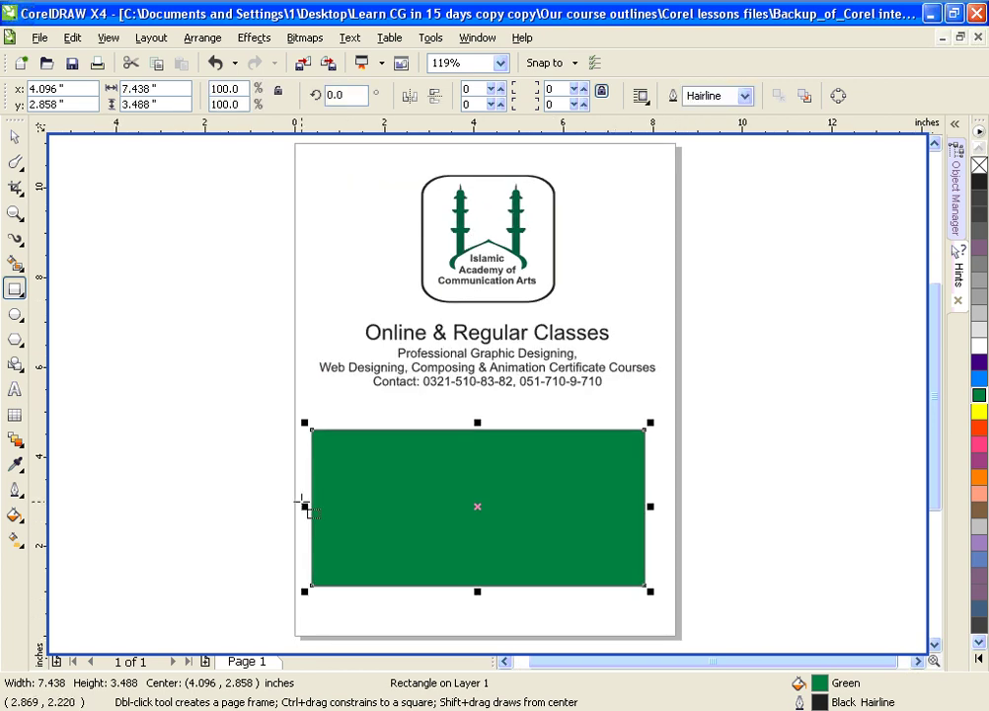
pyautogui.moveTo(305, 510); pyautogui.dragTo(356, 511)
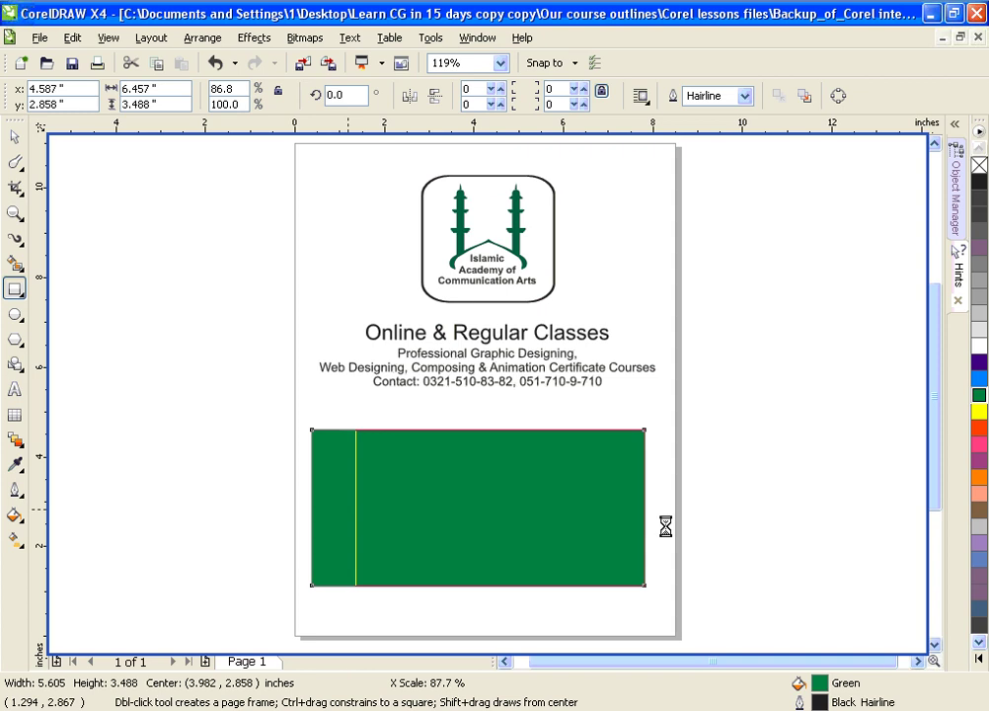
pyautogui.moveTo(650, 507); pyautogui.dragTo(606, 507)
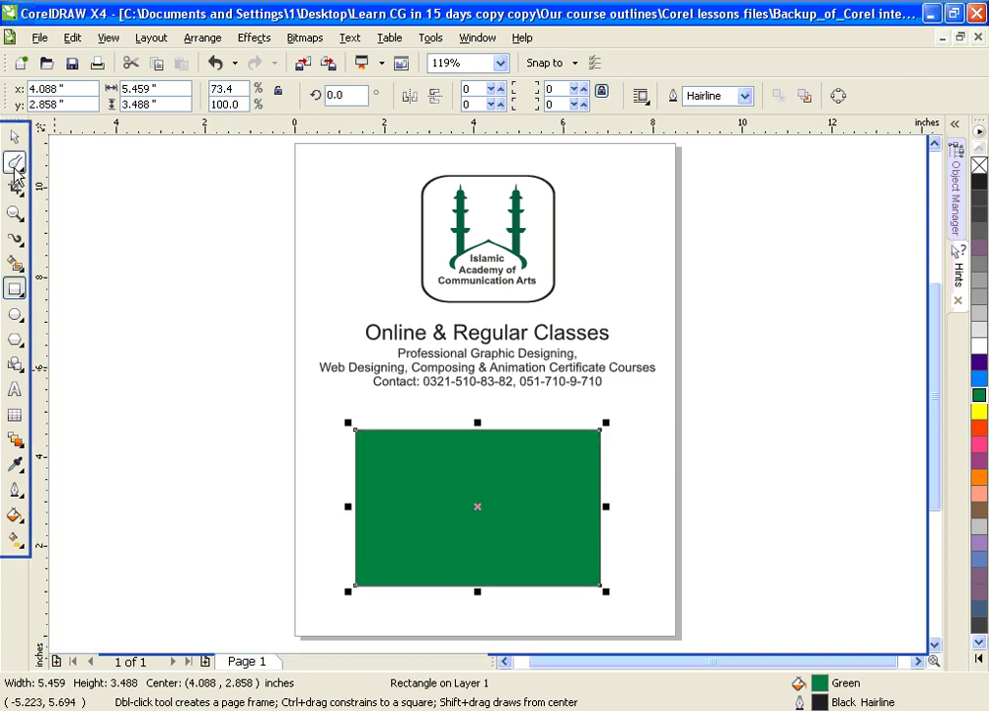
# Try to apply the Smudge Brush to the green rectangle and decline the automatic conversion to curves
pyautogui.click(15, 164)
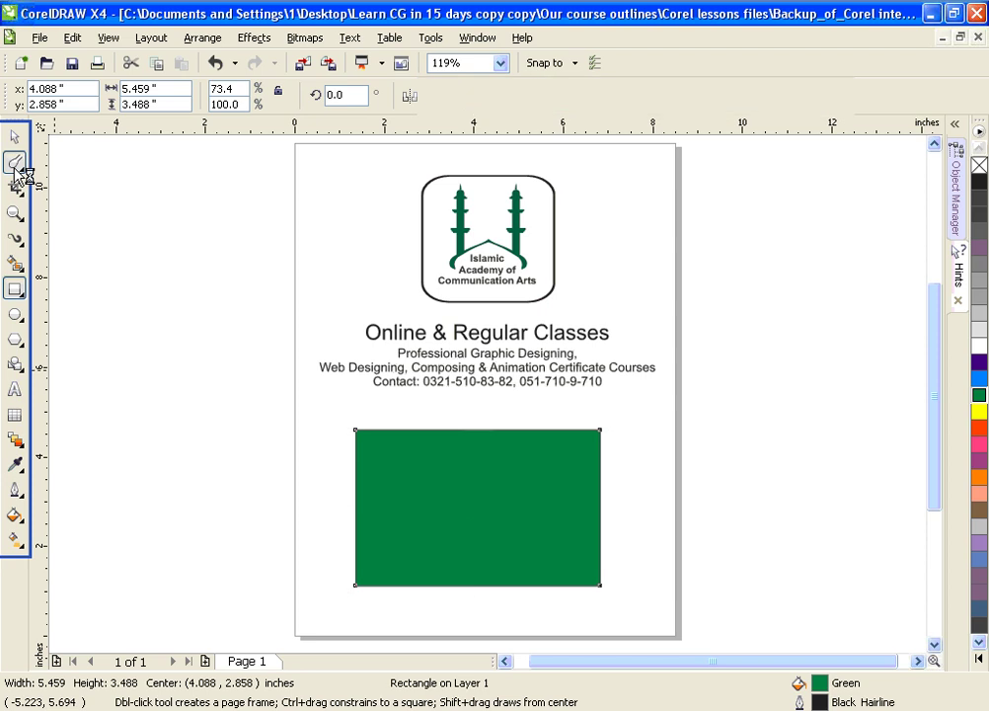
pyautogui.click(17, 166)
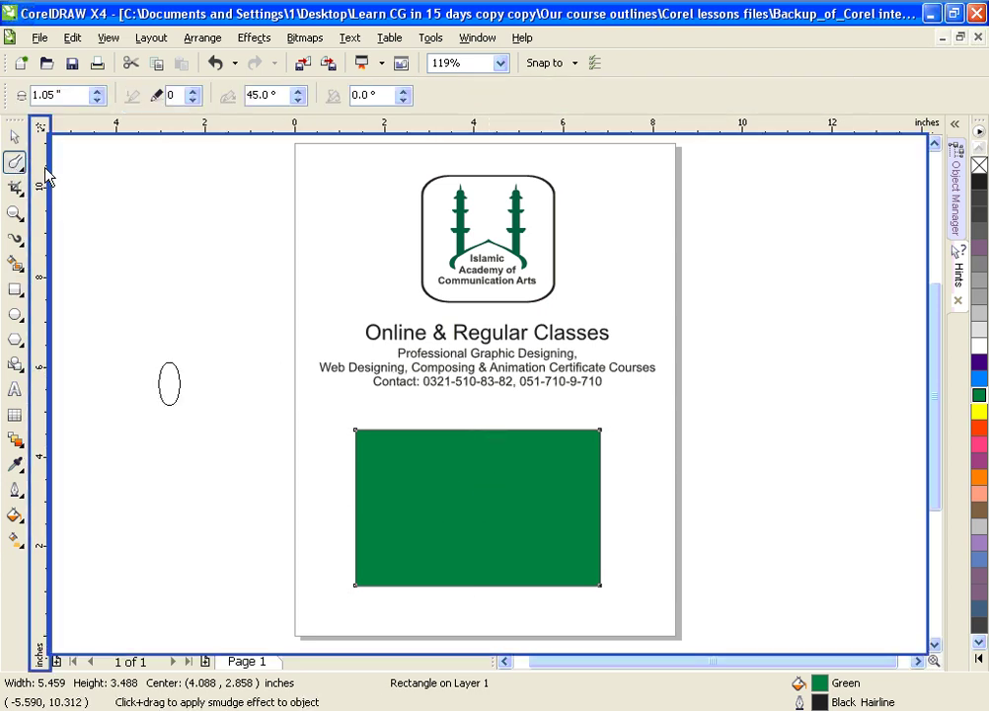
pyautogui.click(413, 504)
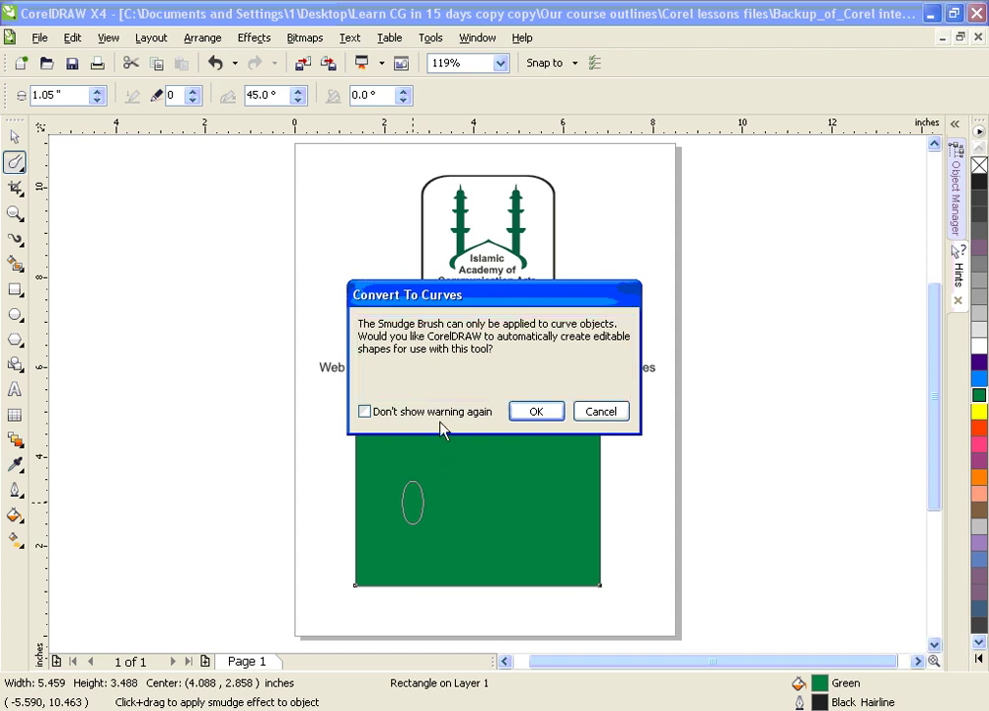
pyautogui.click(523, 399)
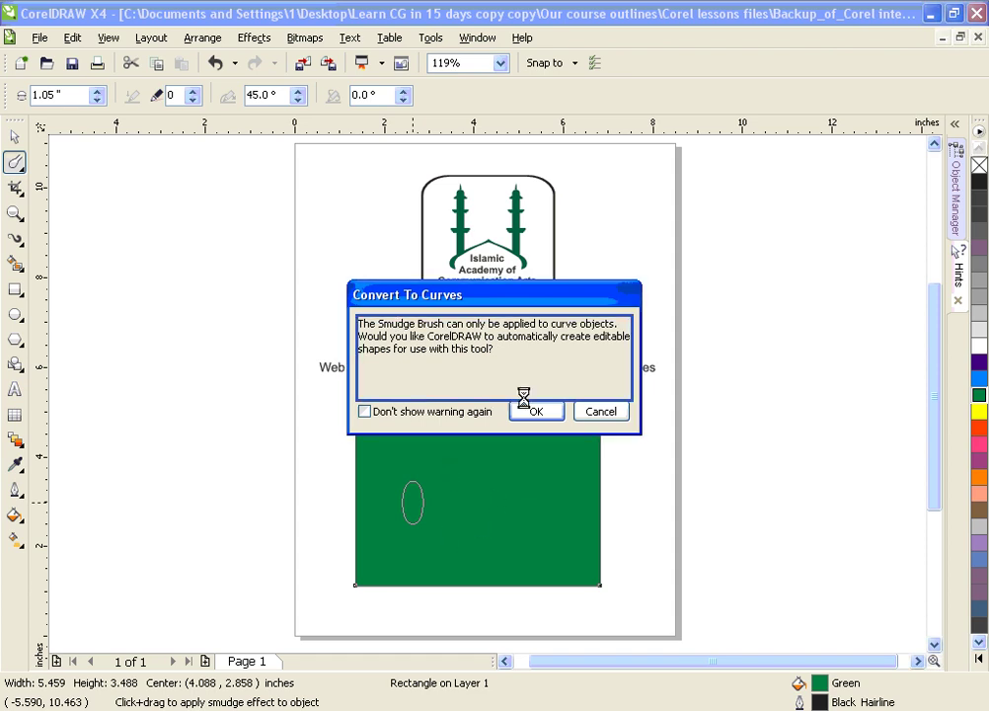
pyautogui.click(597, 411)
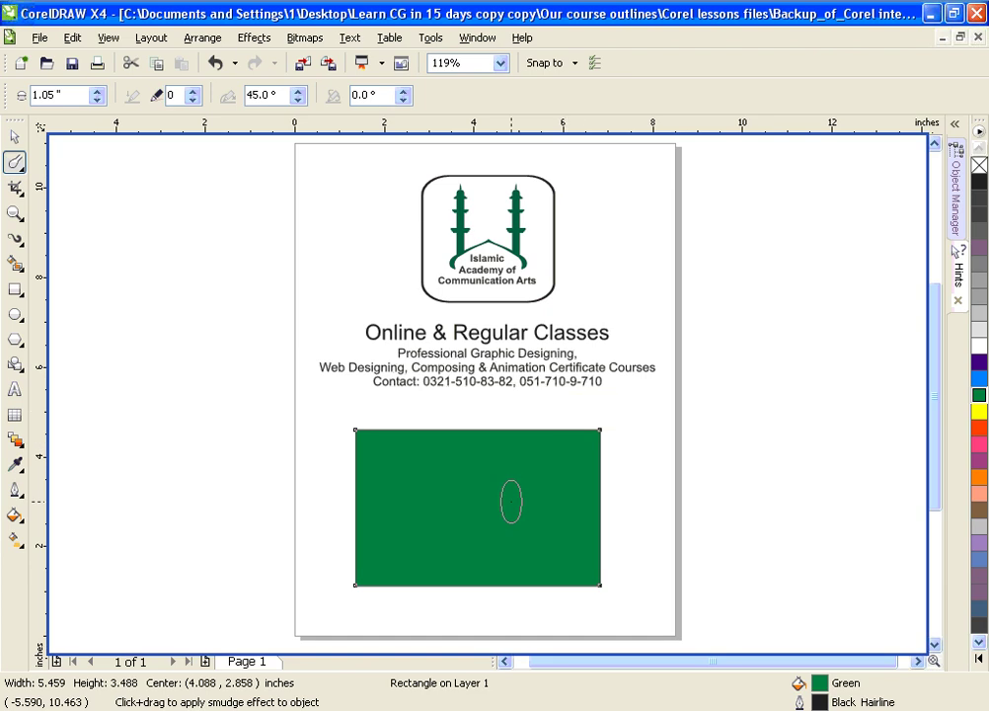
# Convert the green rectangle to curves and activate the Smudge Brush
pyautogui.click(15, 137)
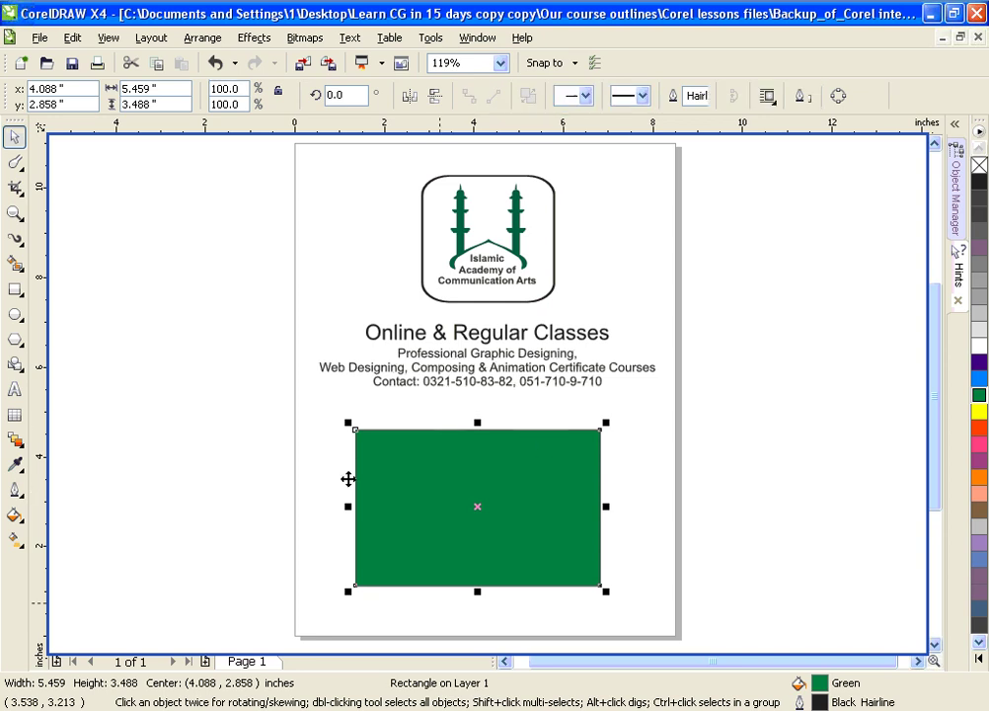
pyautogui.hotkey('ctrl', 'q')
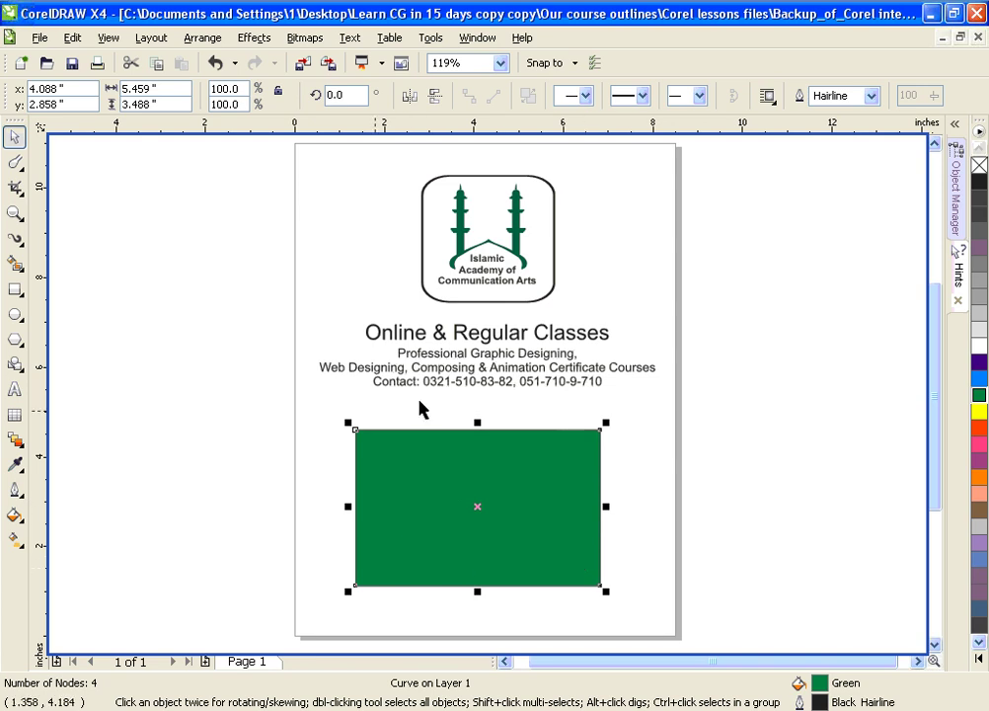
pyautogui.click(16, 162)
pyautogui.moveTo(15, 162); pyautogui.dragTo(42, 162)
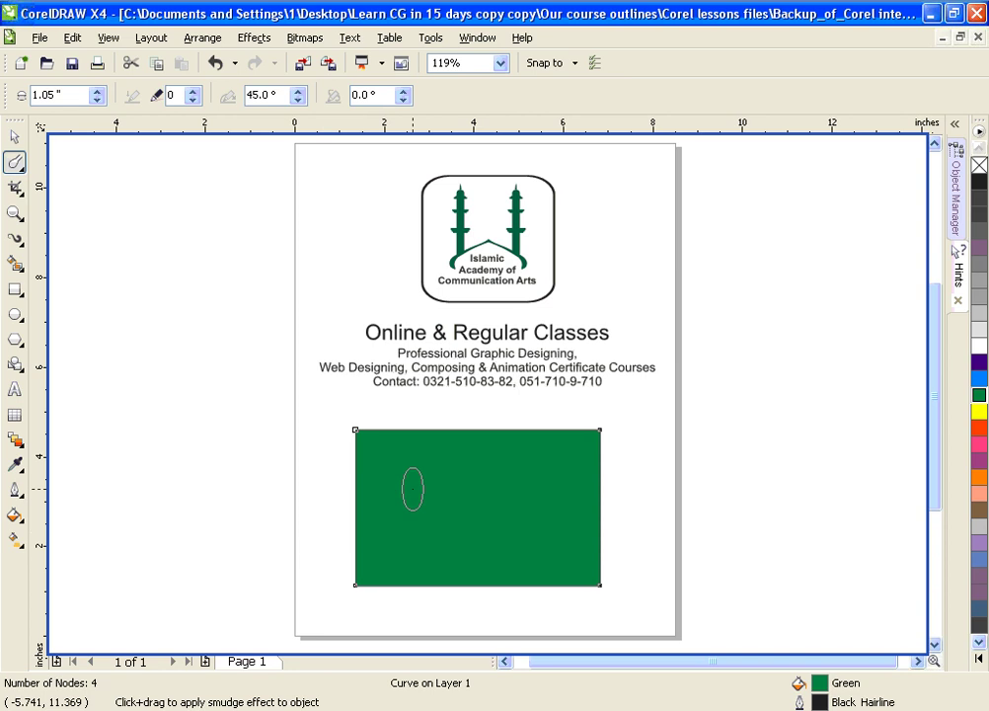
# Smudge the green shape's left edge outward into a wavy arm, undo it, smudge inward across the shape, and undo that too
pyautogui.moveTo(369, 490)
pyautogui.mouseDown()
pyautogui.moveTo(251, 483)
pyautogui.moveTo(243, 463)
pyautogui.moveTo(253, 447)
pyautogui.moveTo(237, 423)
pyautogui.moveTo(206, 410)
pyautogui.moveTo(244, 390)
pyautogui.moveTo(237, 373)
pyautogui.moveTo(194, 350)
pyautogui.moveTo(199, 330)
pyautogui.moveTo(233, 315)
pyautogui.moveTo(199, 253)
pyautogui.mouseUp()
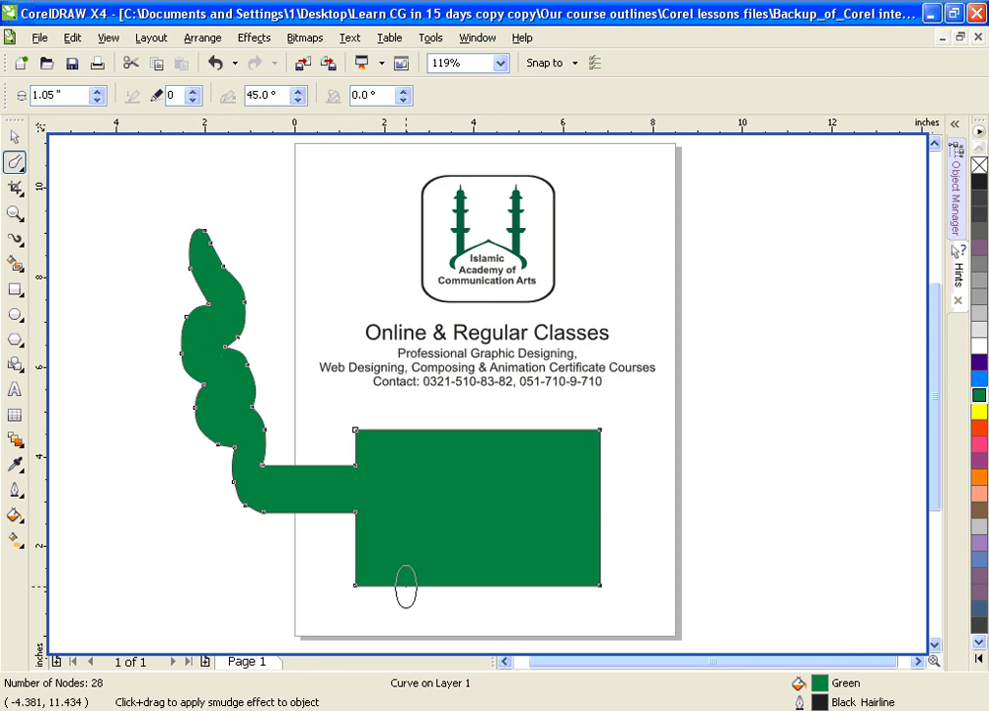
pyautogui.hotkey('ctrl', 'z')
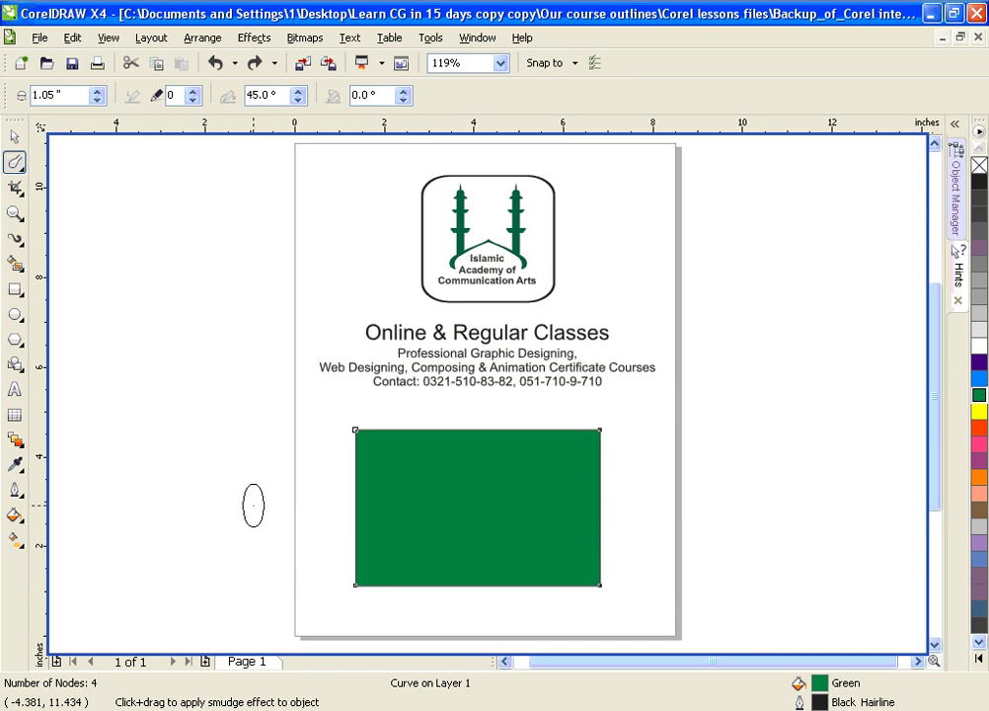
pyautogui.moveTo(254, 506)
pyautogui.mouseDown()
pyautogui.moveTo(366, 512)
pyautogui.moveTo(393, 502)
pyautogui.moveTo(421, 516)
pyautogui.moveTo(433, 491)
pyautogui.moveTo(467, 505)
pyautogui.moveTo(514, 492)
pyautogui.moveTo(553, 514)
pyautogui.mouseUp()
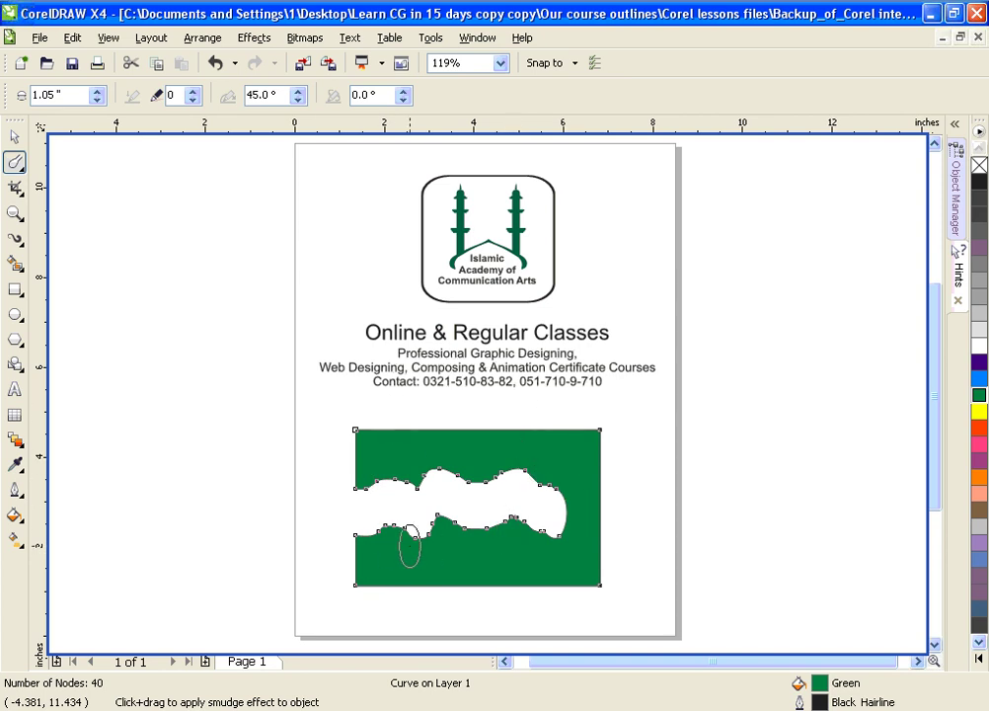
pyautogui.hotkey('ctrl', 'z')
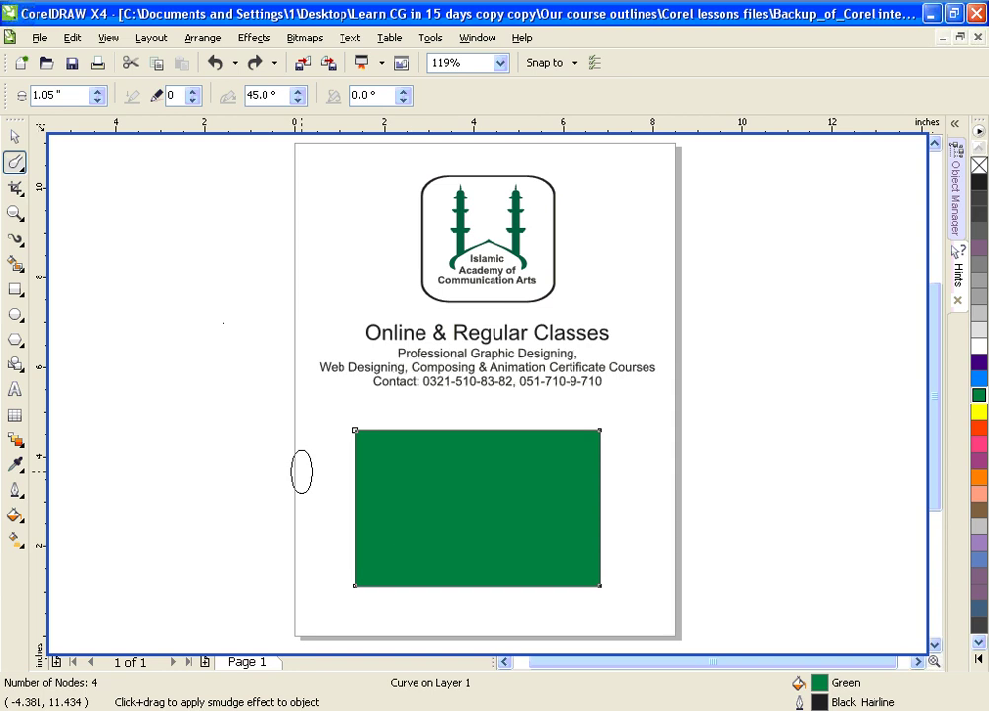
# Set the Smudge Brush dryout to 5, smudge a tapering arm outward from the shape's left edge, and undo the stroke
pyautogui.click(191, 101)
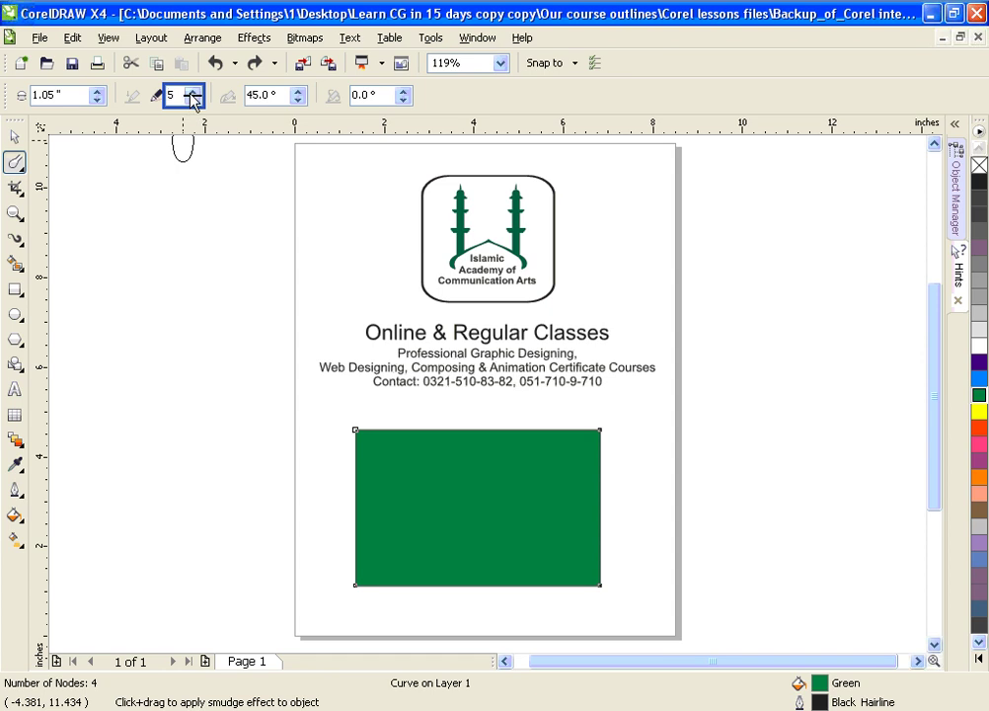
pyautogui.click(336, 587)
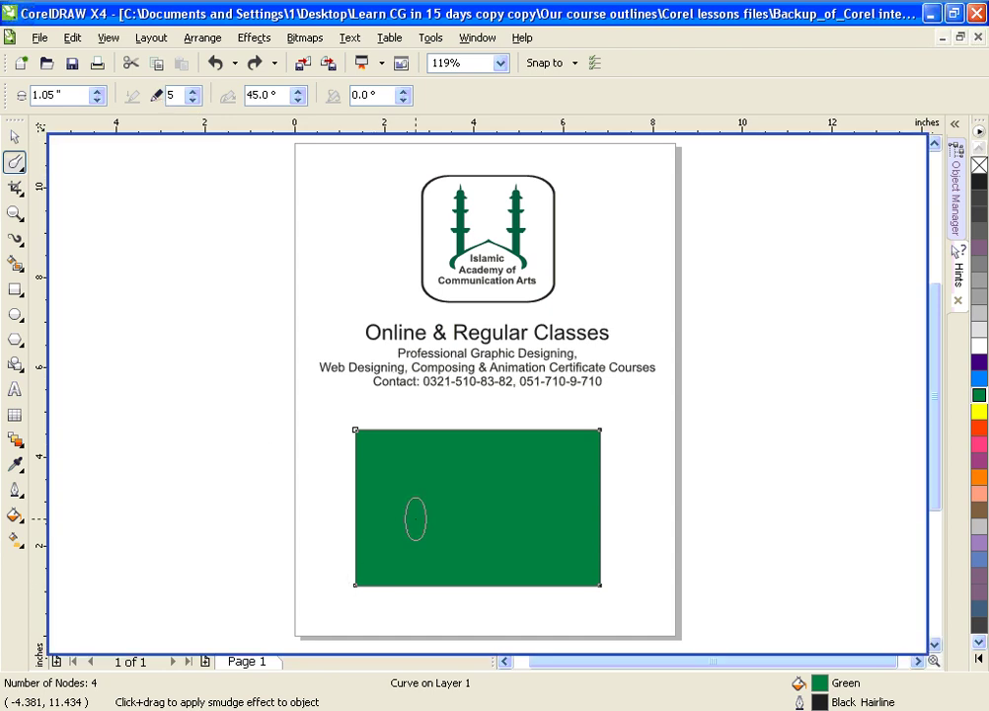
pyautogui.moveTo(415, 519); pyautogui.dragTo(321, 518)
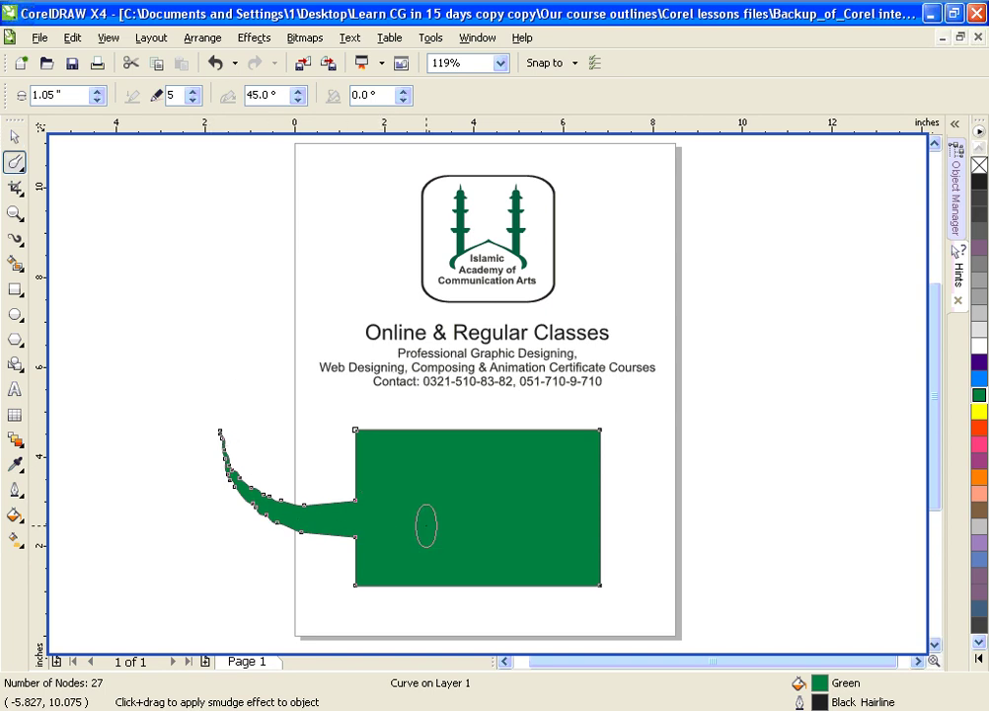
pyautogui.hotkey('ctrl', 'z')
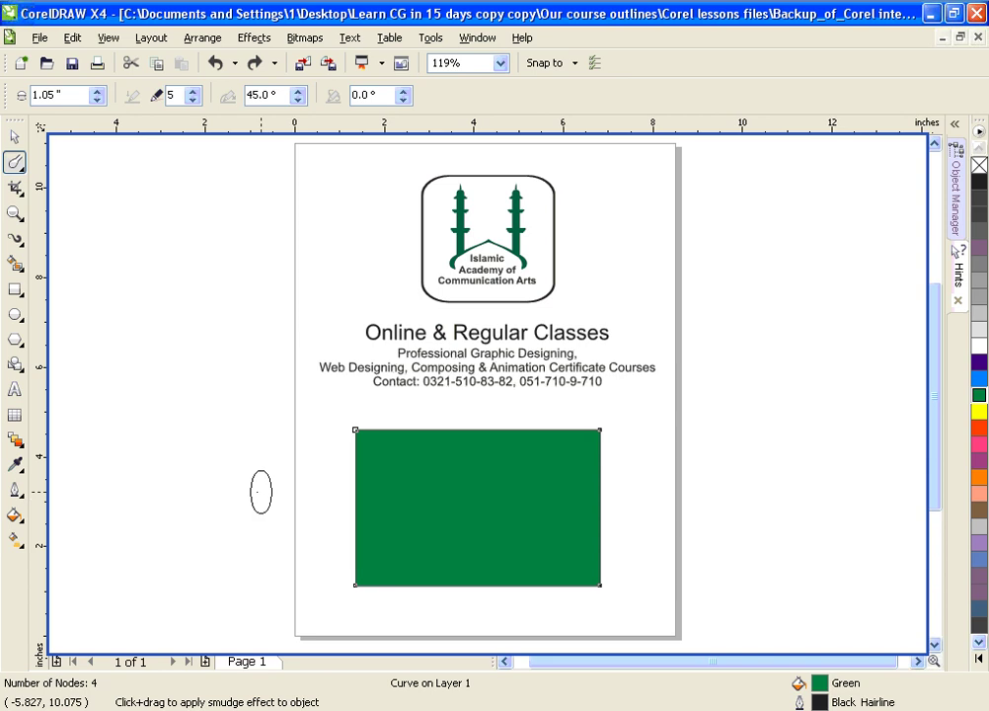
# Smudge tapering cuts into the green shape from its left and bottom edges, and undo all these strokes
pyautogui.moveTo(311, 501); pyautogui.dragTo(392, 498)
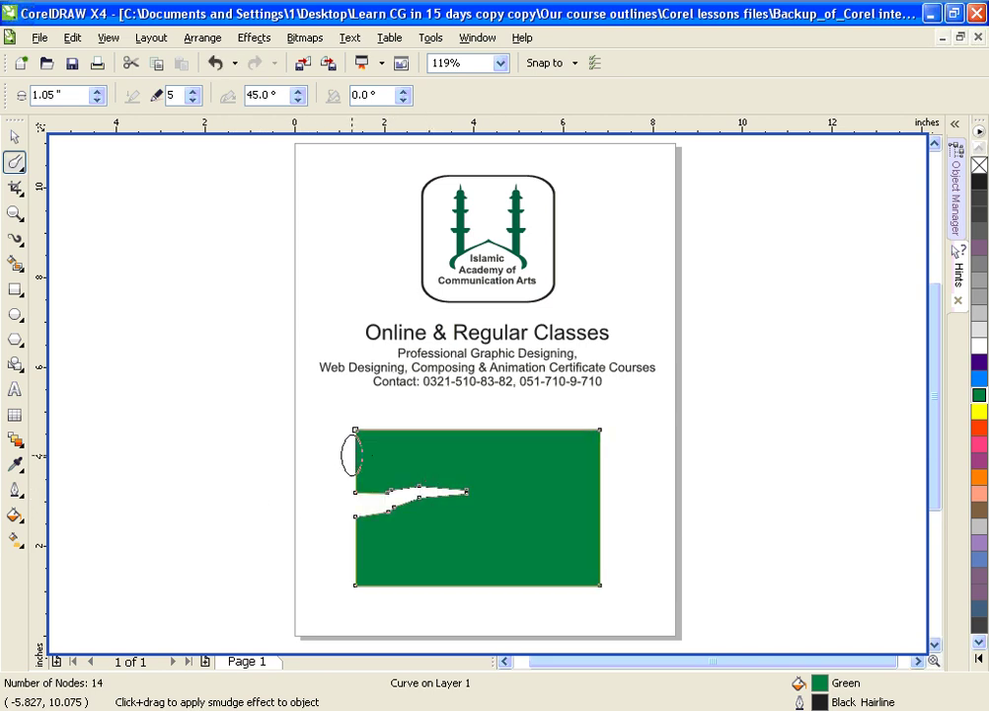
pyautogui.moveTo(360, 454); pyautogui.dragTo(495, 458)
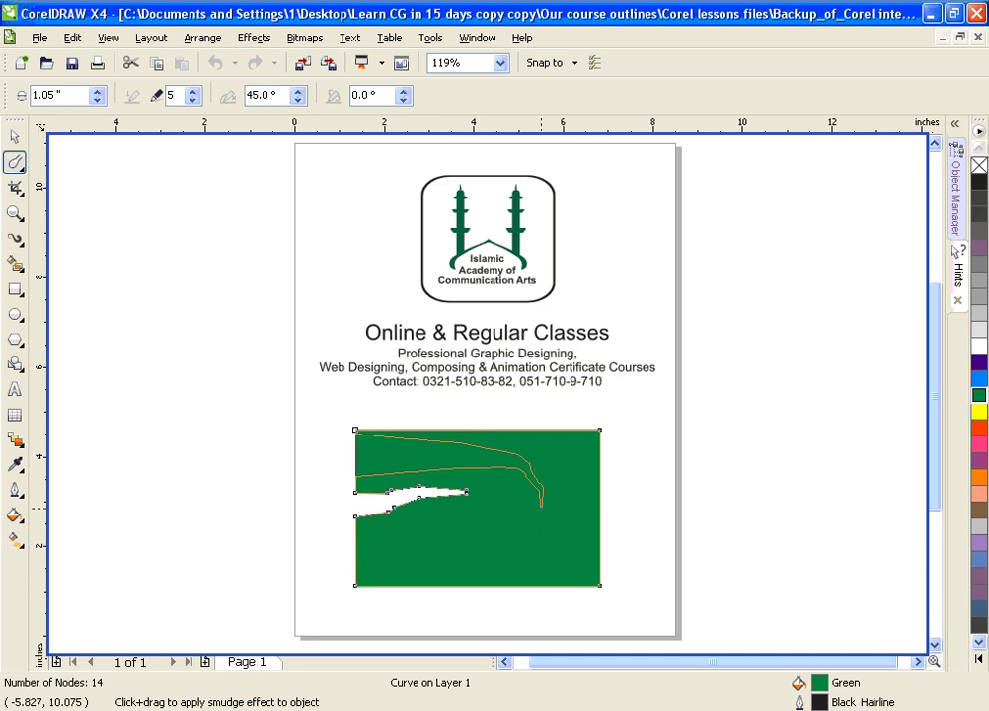
pyautogui.moveTo(541, 506); pyautogui.dragTo(541, 508)
pyautogui.moveTo(496, 612); pyautogui.dragTo(481, 571)
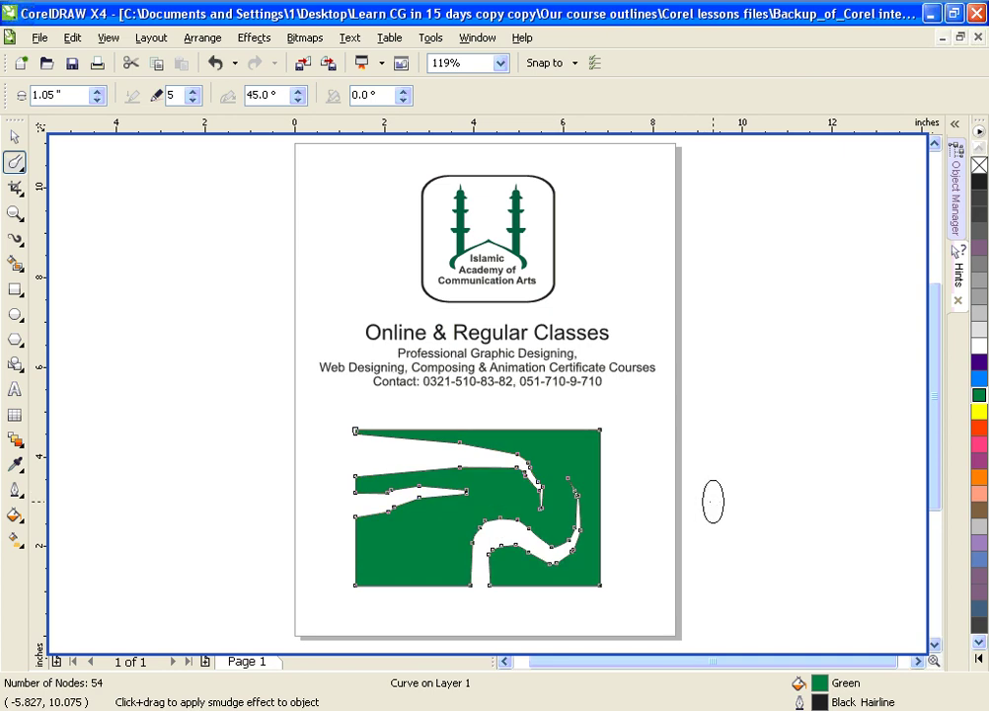
pyautogui.hotkey('ctrl', 'z')
pyautogui.hotkey('ctrl', 'z')
pyautogui.hotkey('ctrl', 'z')
pyautogui.hotkey('ctrl', 'z')
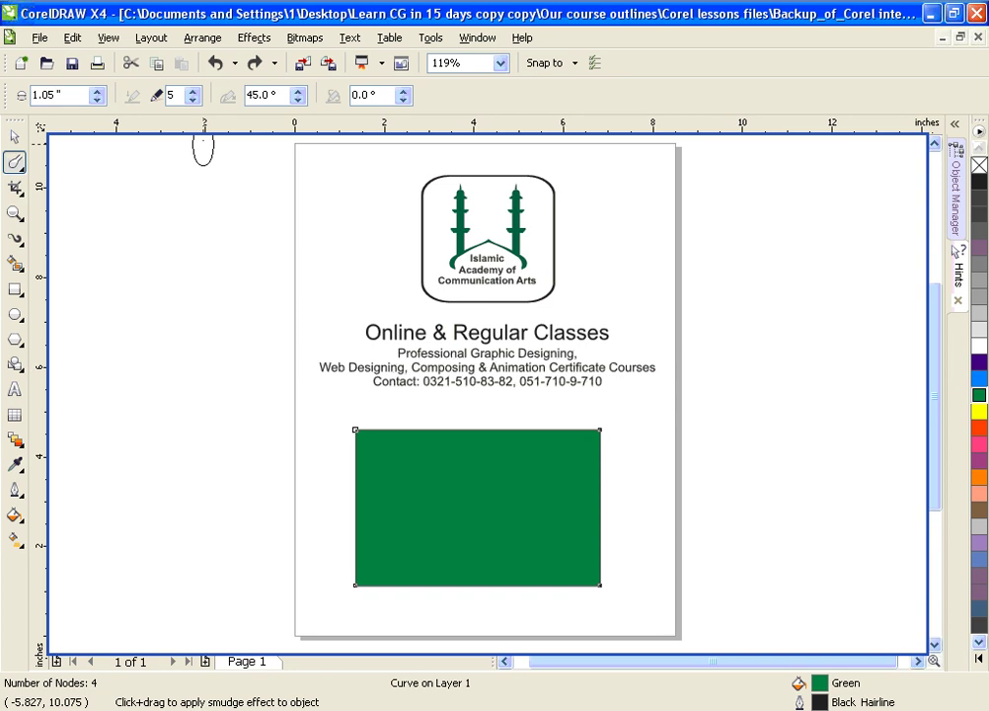
# Set the Smudge Brush dryout to -5
pyautogui.click(192, 100)
pyautogui.click(193, 99)
pyautogui.click(193, 100)
pyautogui.click(193, 100)
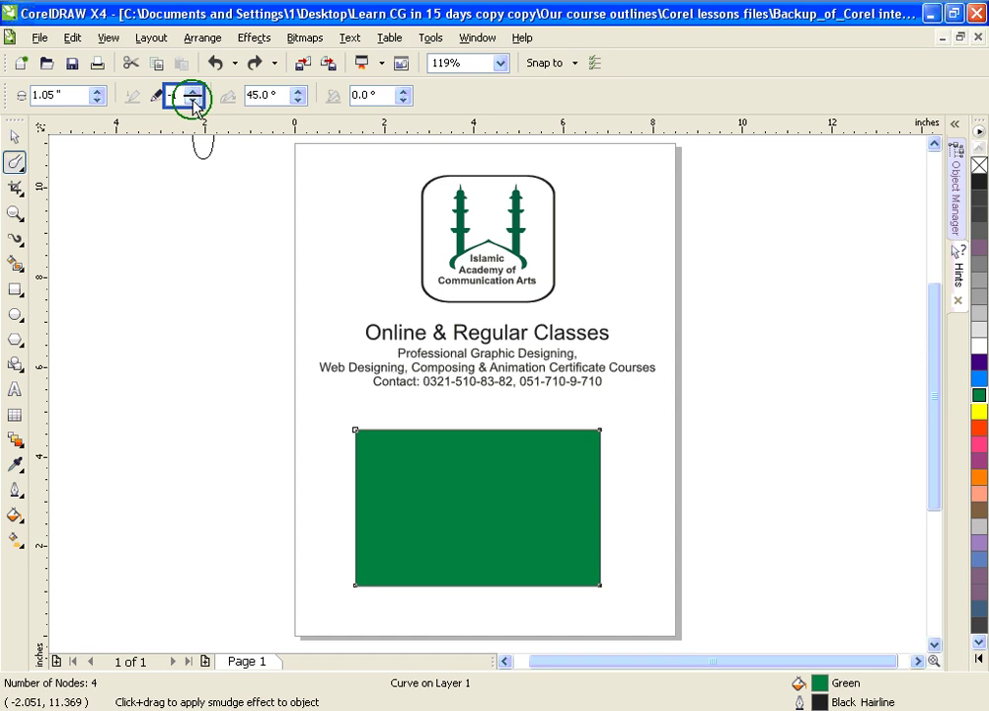
pyautogui.click(193, 100)
pyautogui.click(194, 100)
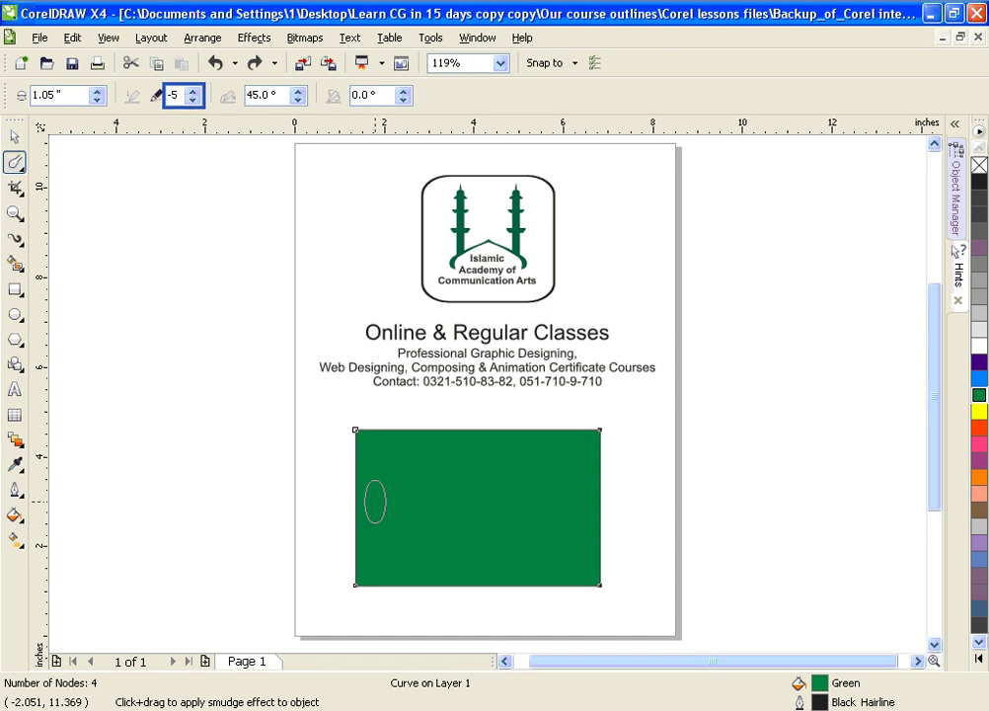
# Smudge a widening arm outward from the green shape's left edge, undo it, smudge a widening cut across the shape, and undo that too
pyautogui.click(376, 501)
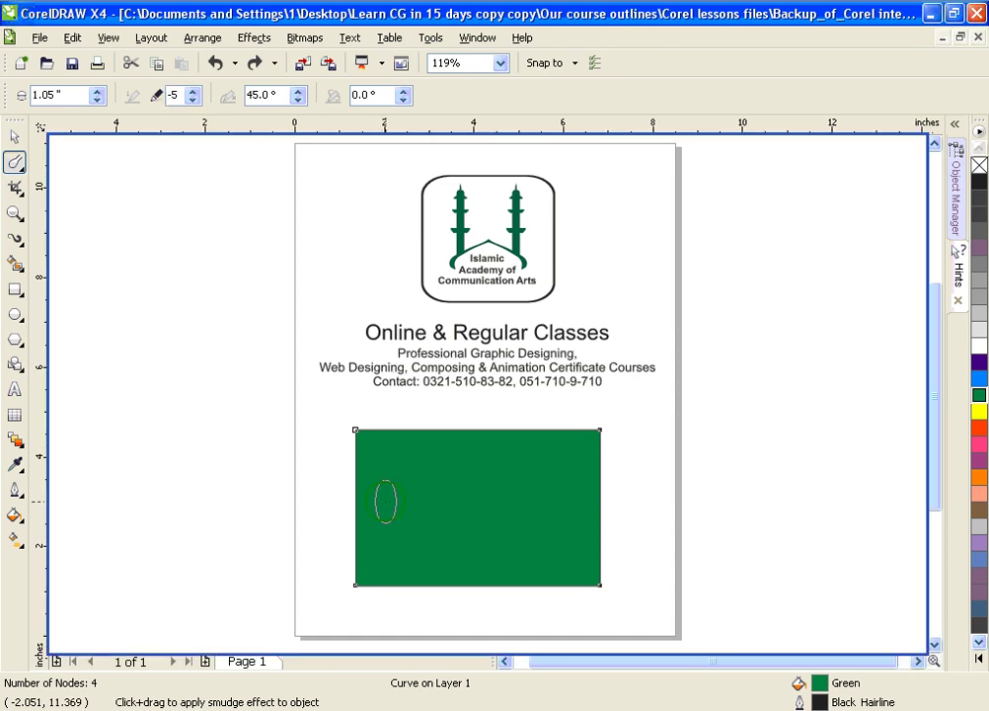
pyautogui.moveTo(371, 501)
pyautogui.mouseDown()
pyautogui.moveTo(311, 489)
pyautogui.moveTo(229, 416)
pyautogui.moveTo(118, 253)
pyautogui.moveTo(130, 225)
pyautogui.moveTo(179, 198)
pyautogui.moveTo(294, 205)
pyautogui.moveTo(415, 262)
pyautogui.moveTo(632, 270)
pyautogui.moveTo(697, 290)
pyautogui.moveTo(787, 376)
pyautogui.moveTo(842, 454)
pyautogui.moveTo(850, 485)
pyautogui.mouseUp()
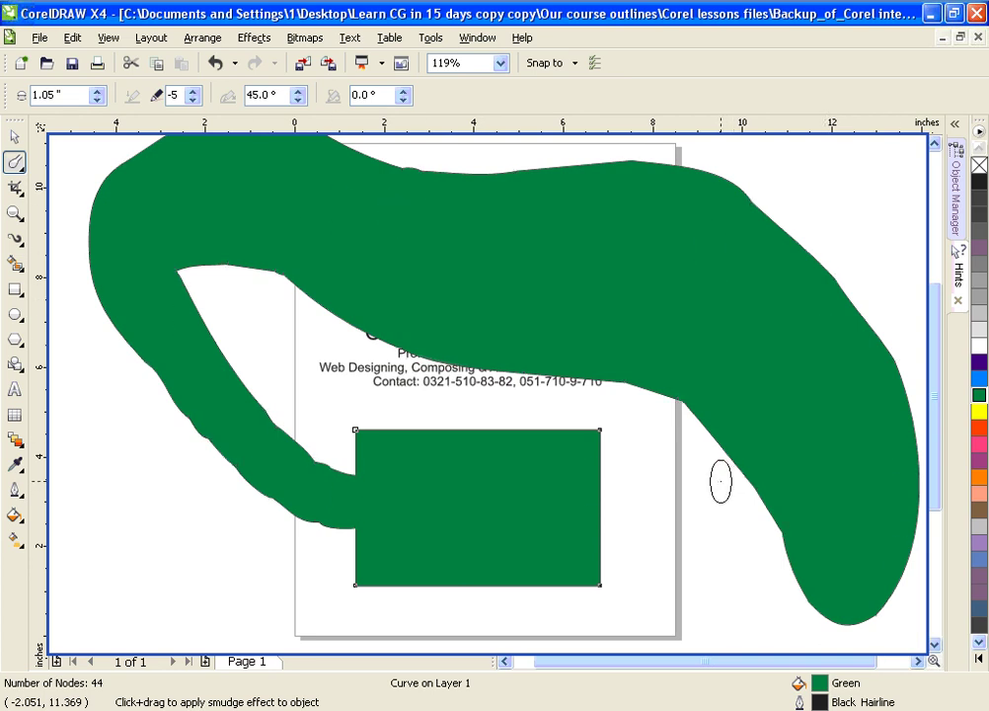
pyautogui.hotkey('ctrl', 'z')
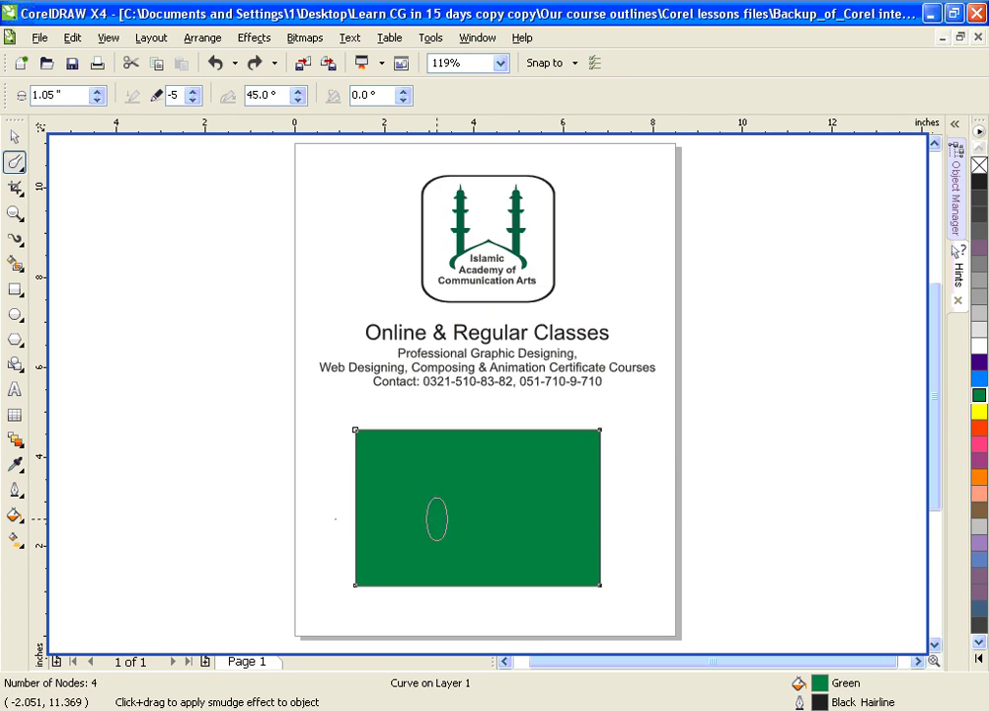
pyautogui.moveTo(338, 520); pyautogui.dragTo(828, 519)
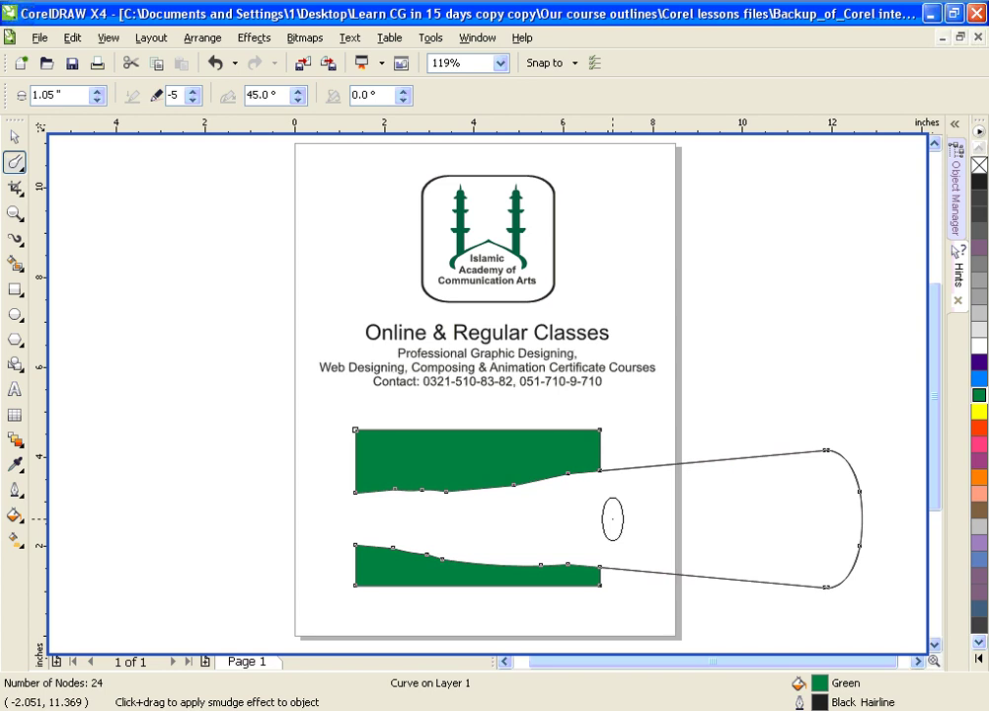
pyautogui.hotkey('ctrl', 'z')
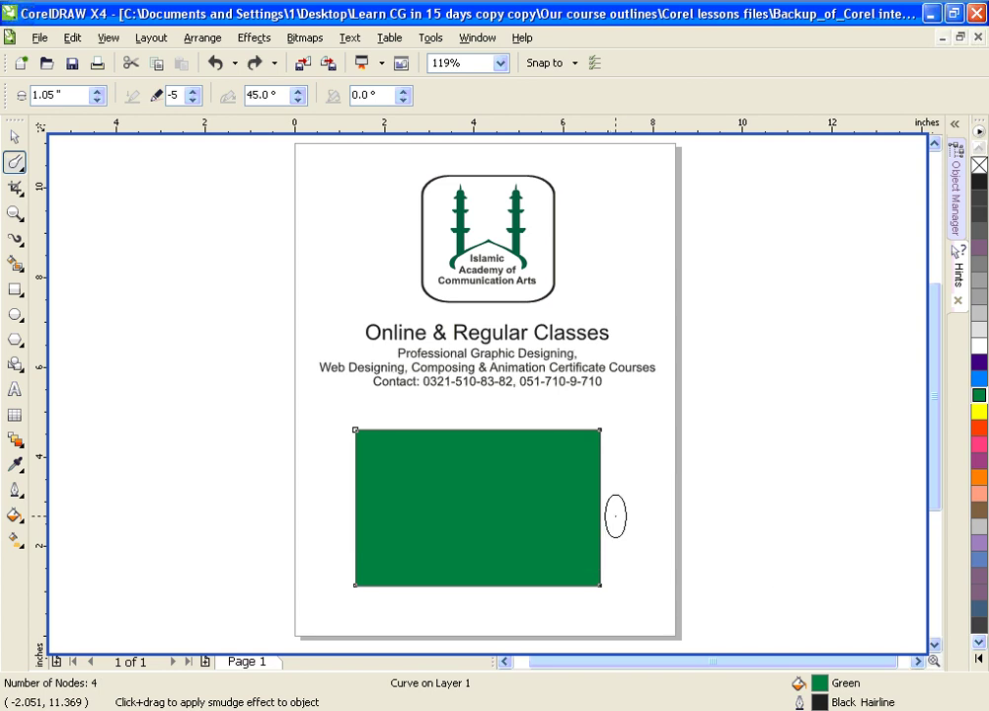
# Set the Smudge Brush dryout to 7 and smudge a short wavy, tapering cut inward from the green shape's left edge
pyautogui.click(174, 95)
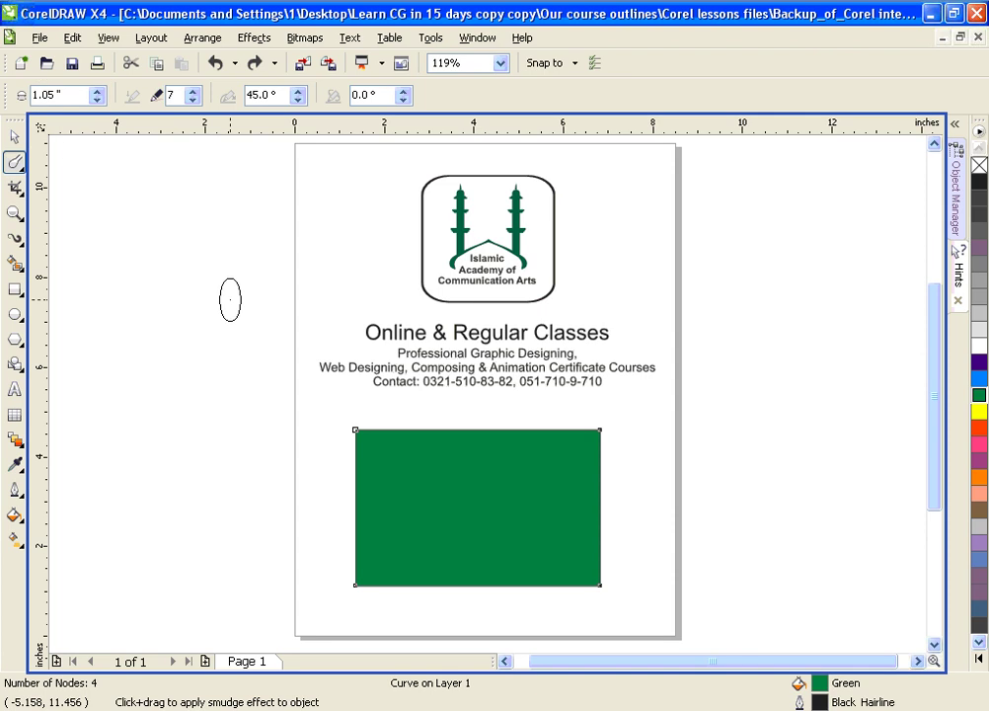
pyautogui.click(230, 297)
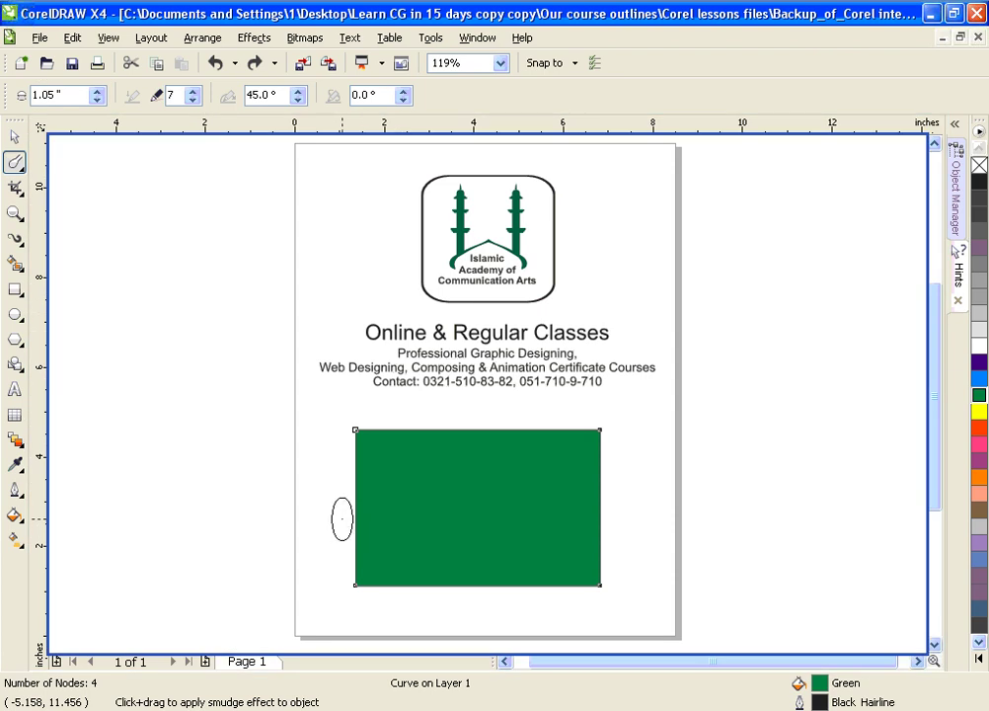
pyautogui.moveTo(341, 518); pyautogui.dragTo(388, 528)
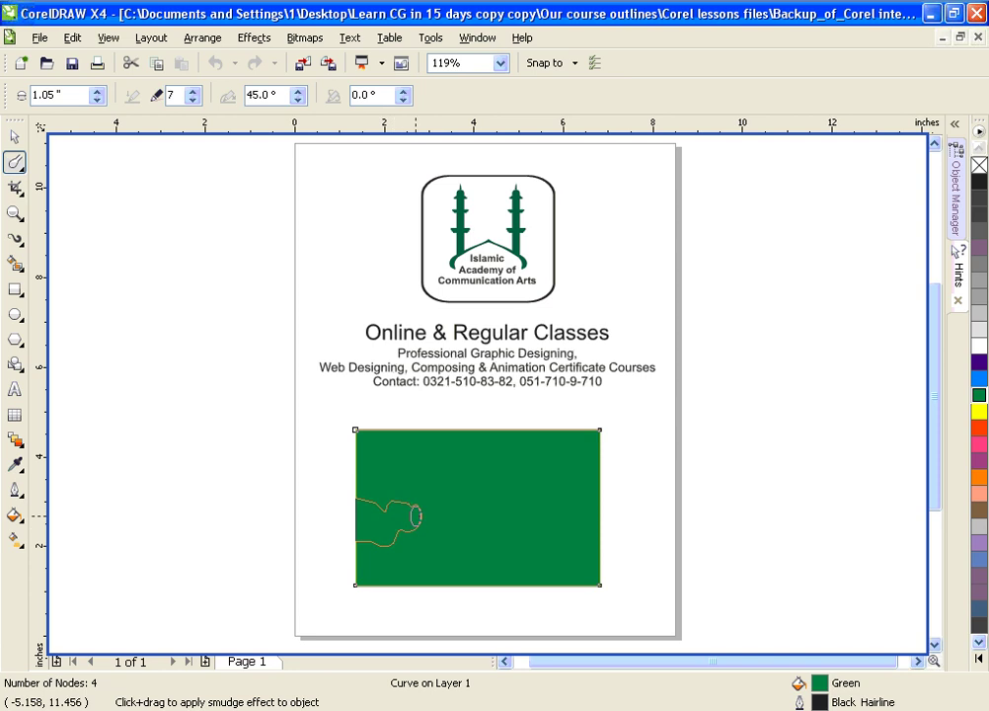
pyautogui.moveTo(454, 509); pyautogui.dragTo(434, 555)
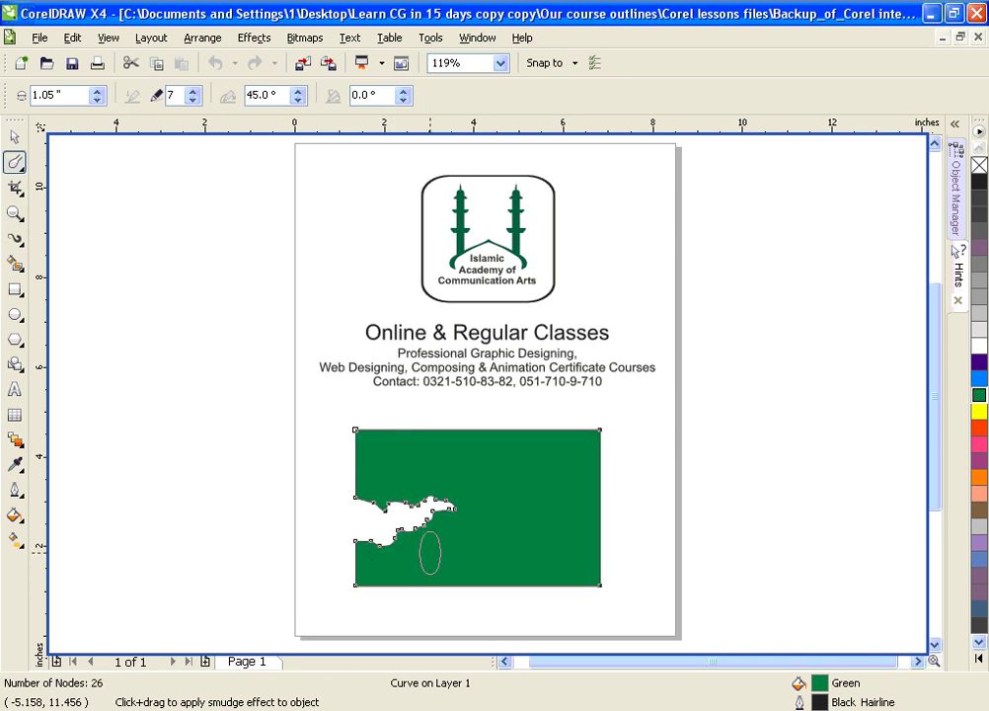
# Reduce the Smudge Brush nib size to 0.97" and undo the wavy cut in the green shape
pyautogui.click(97, 99)
pyautogui.click(97, 100)
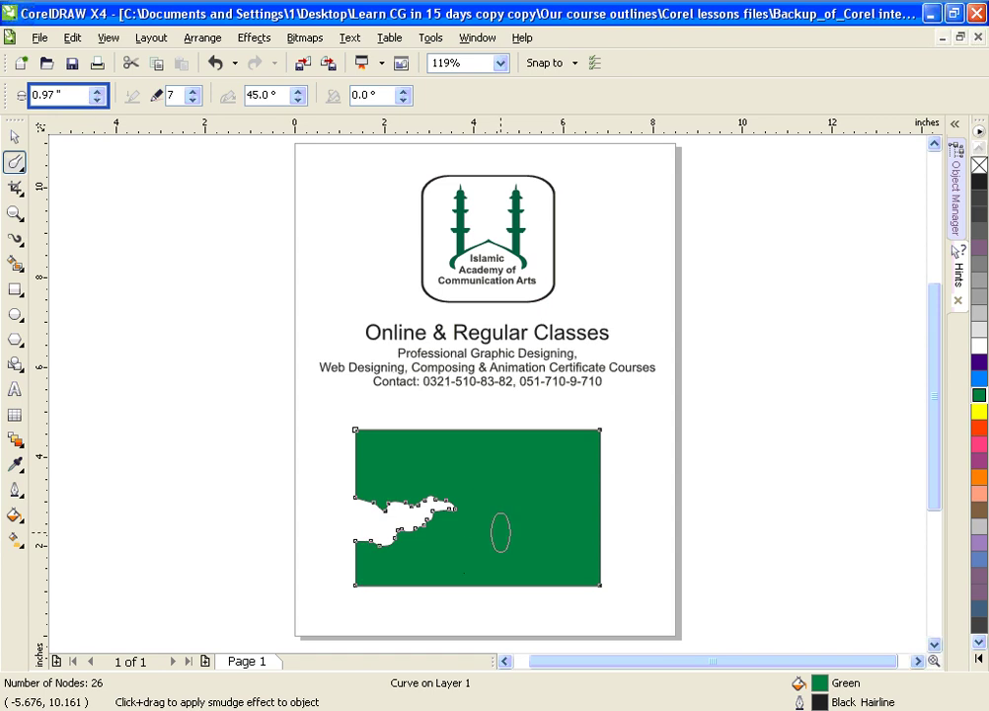
pyautogui.hotkey('ctrl', 'z')
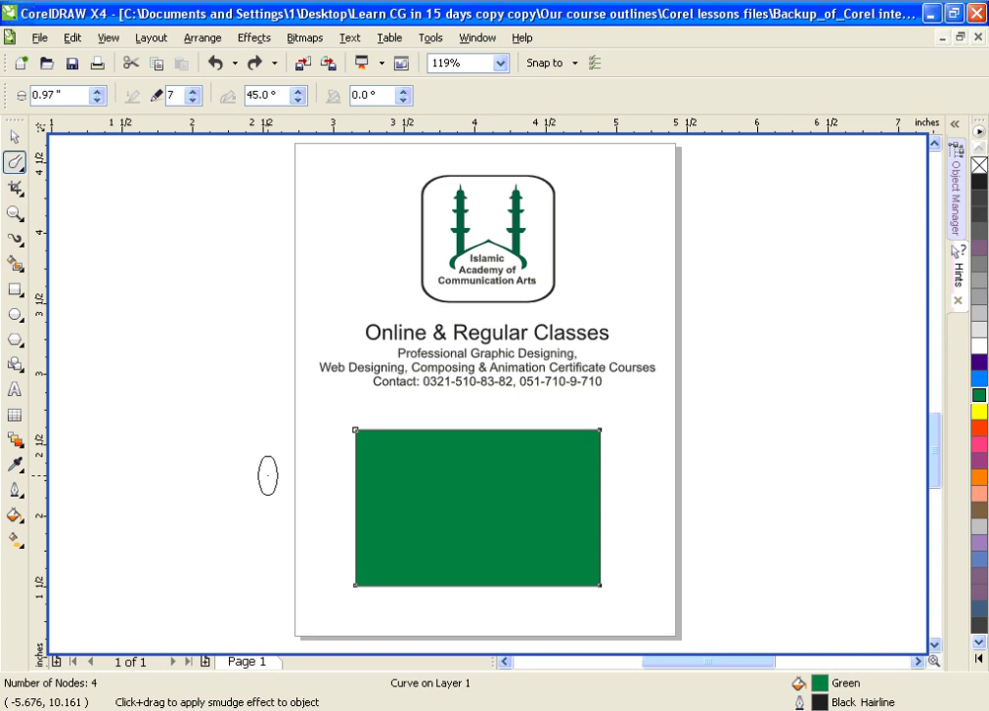
# Smudge wavy, tapering cuts into the green shape, one from the bottom edge and two from the left edge
pyautogui.hotkey('shift', 'F2')
pyautogui.scroll(-2, 268, 476)
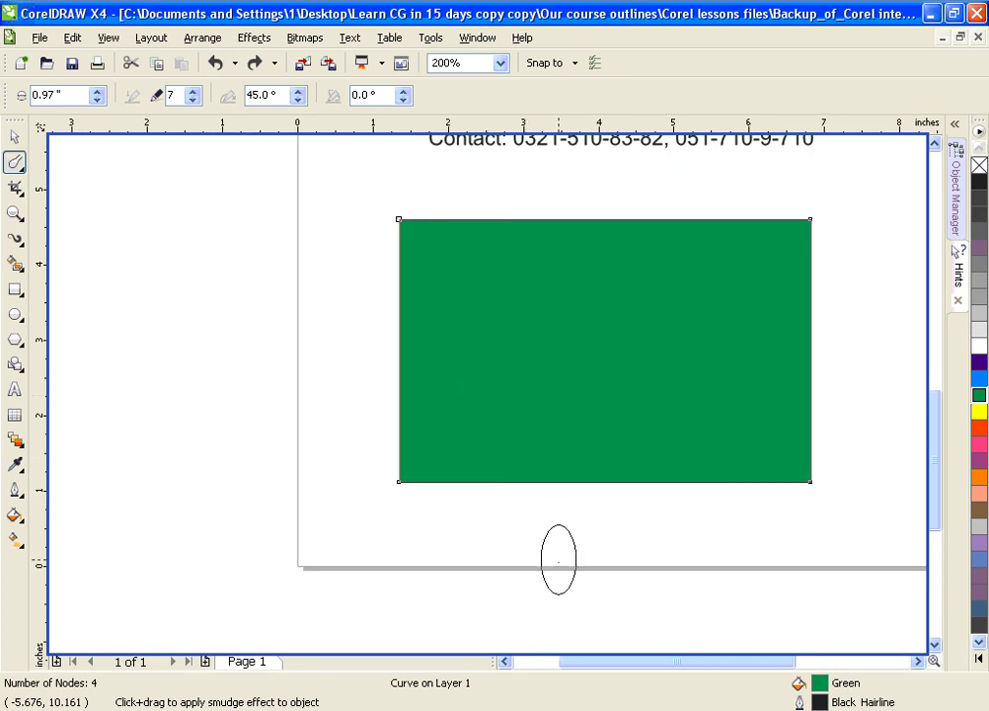
pyautogui.moveTo(530, 491); pyautogui.dragTo(546, 463)
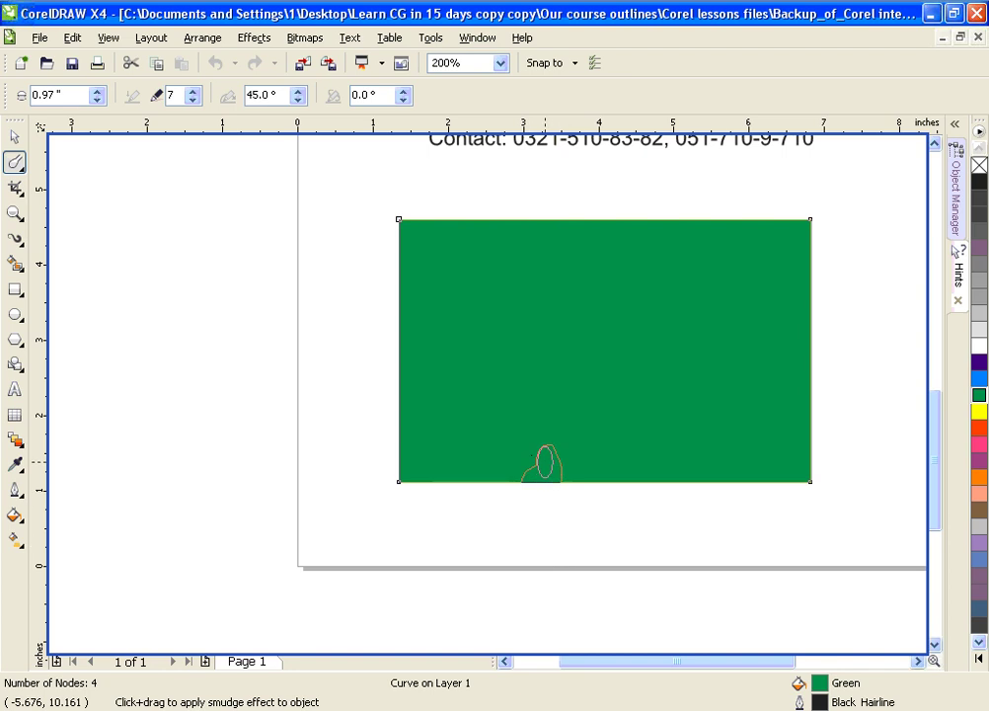
pyautogui.moveTo(541, 395); pyautogui.dragTo(537, 384)
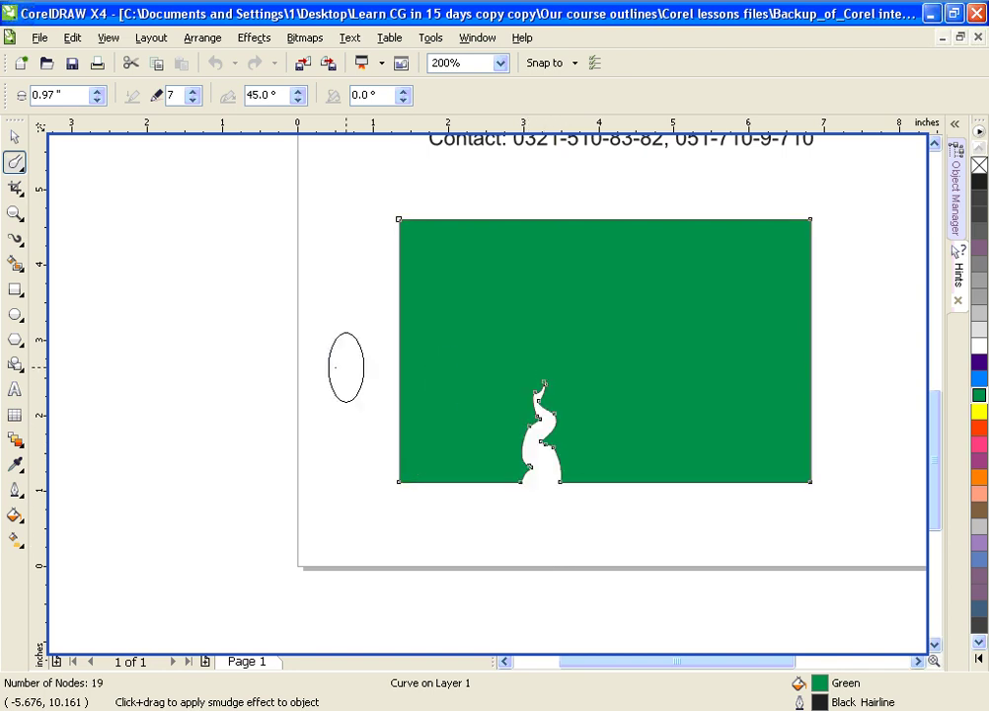
pyautogui.moveTo(376, 395)
pyautogui.mouseDown()
pyautogui.moveTo(419, 391)
pyautogui.moveTo(450, 418)
pyautogui.moveTo(454, 377)
pyautogui.mouseUp()
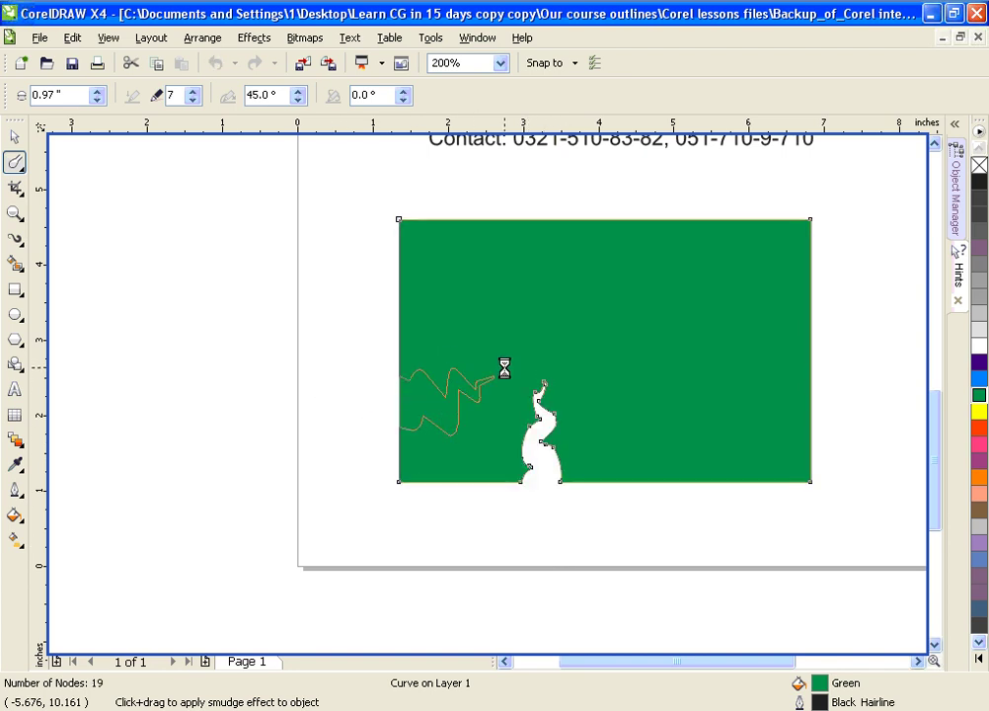
pyautogui.moveTo(414, 309); pyautogui.dragTo(524, 301)
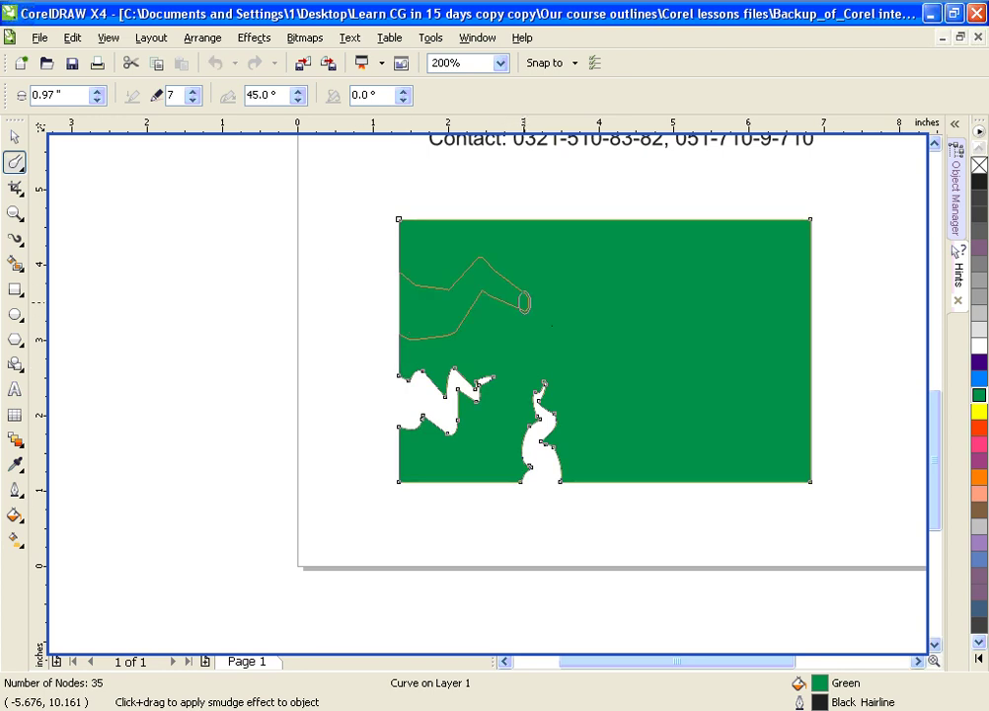
pyautogui.moveTo(574, 332); pyautogui.dragTo(577, 329)
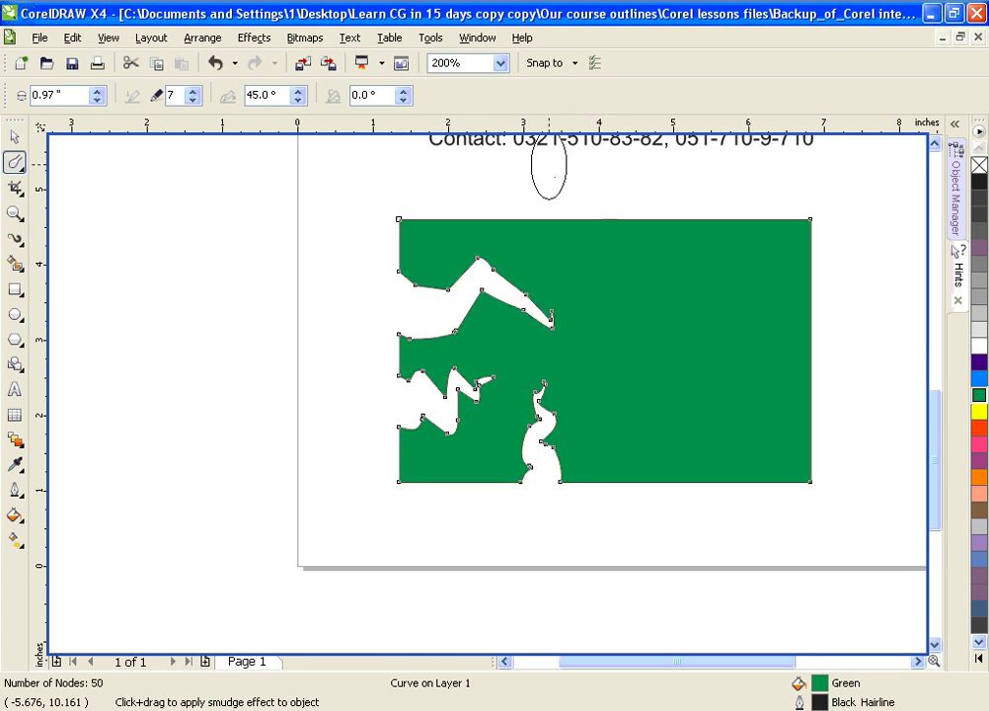
# Smudge tapering cuts inward from the green shape's top, right and bottom edges, and deselect the shape
pyautogui.moveTo(588, 205)
pyautogui.mouseDown()
pyautogui.moveTo(594, 237)
pyautogui.moveTo(647, 298)
pyautogui.mouseUp()
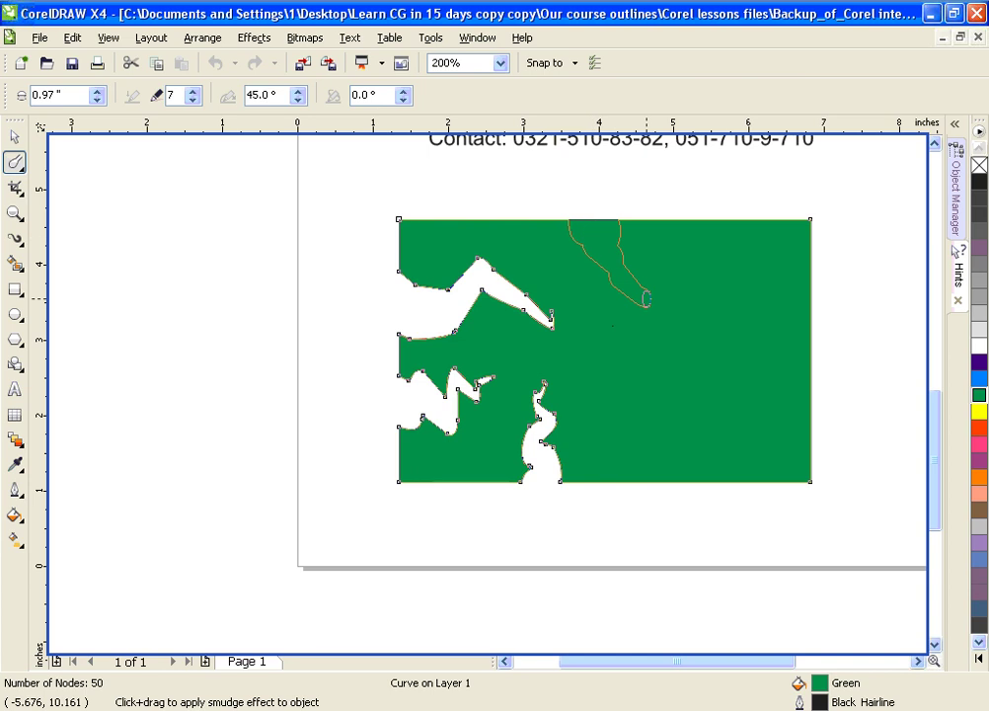
pyautogui.moveTo(603, 332); pyautogui.dragTo(602, 332)
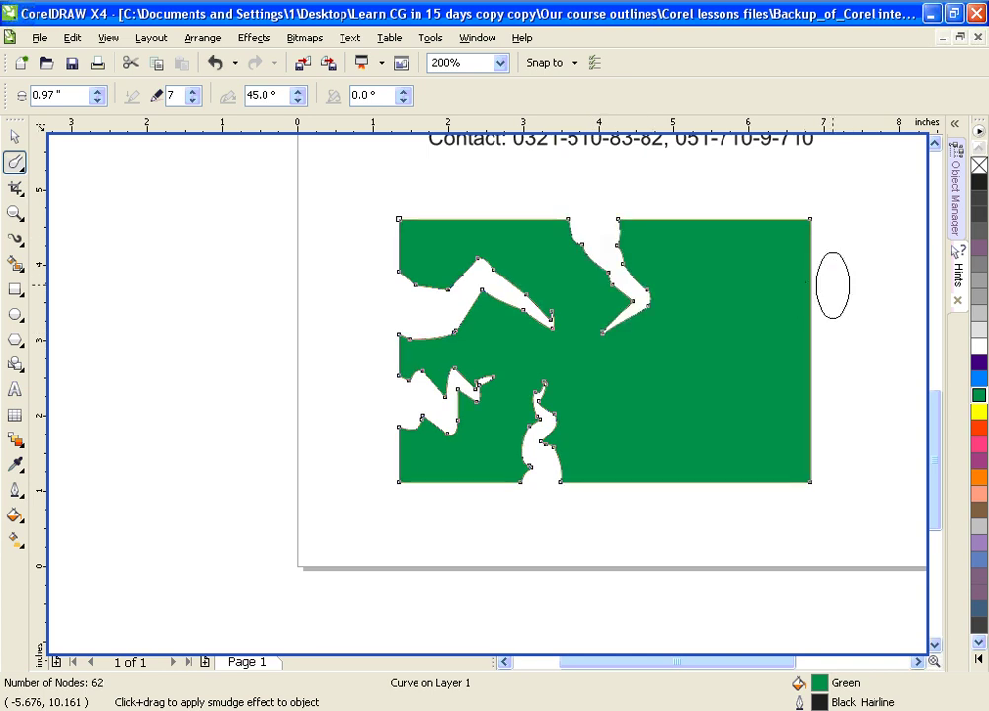
pyautogui.moveTo(832, 282)
pyautogui.mouseDown()
pyautogui.moveTo(793, 267)
pyautogui.moveTo(790, 303)
pyautogui.moveTo(729, 350)
pyautogui.mouseUp()
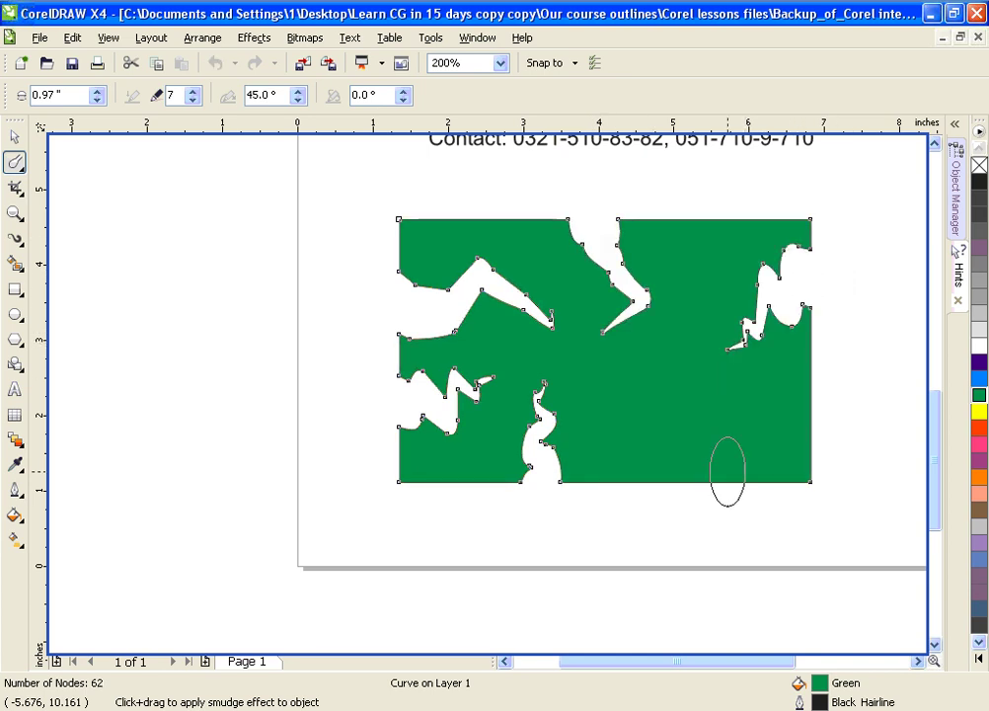
pyautogui.moveTo(691, 521)
pyautogui.mouseDown()
pyautogui.moveTo(670, 470)
pyautogui.moveTo(683, 447)
pyautogui.moveTo(642, 413)
pyautogui.mouseUp()
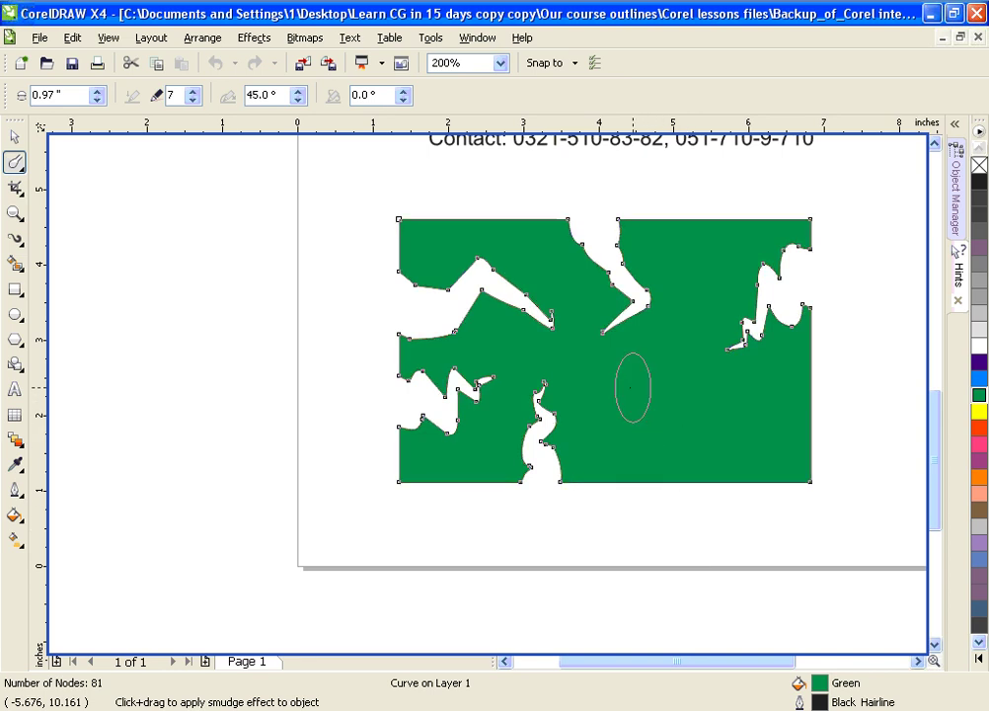
pyautogui.click(15, 136)
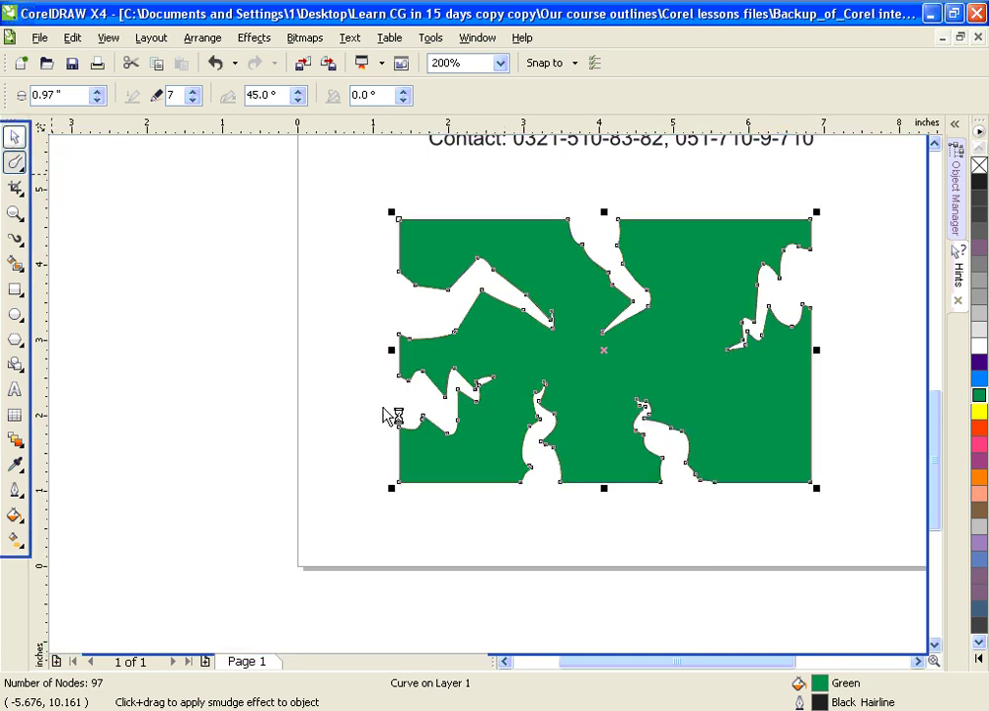
pyautogui.click(614, 521)
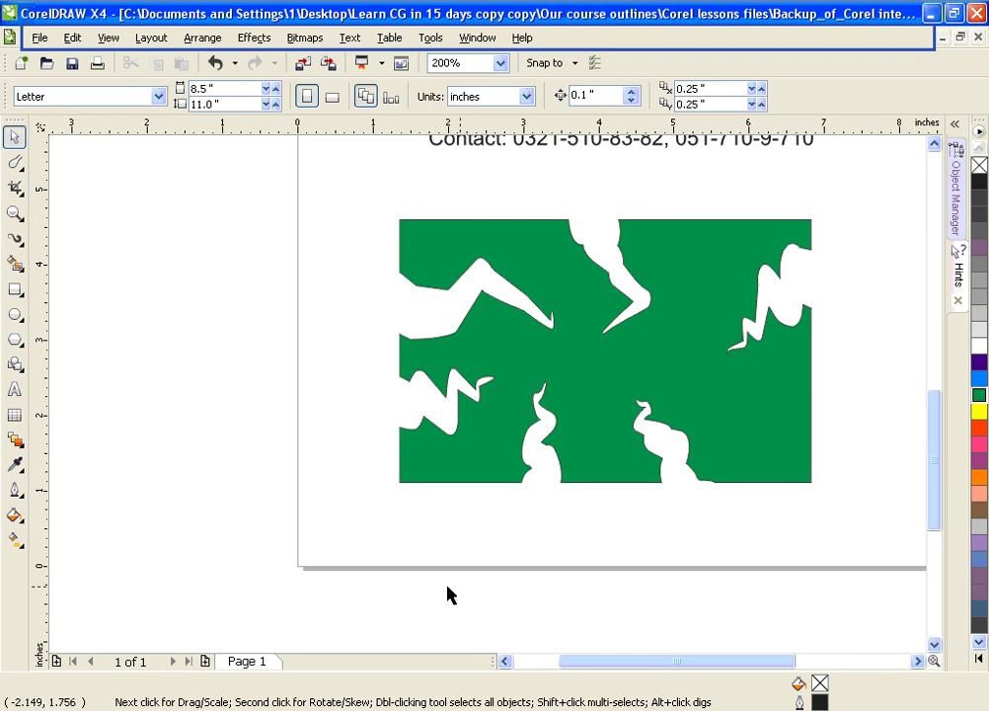
# Reactivate the Smudge Brush and bring up the list of related shape-editing tools
pyautogui.click(15, 162)
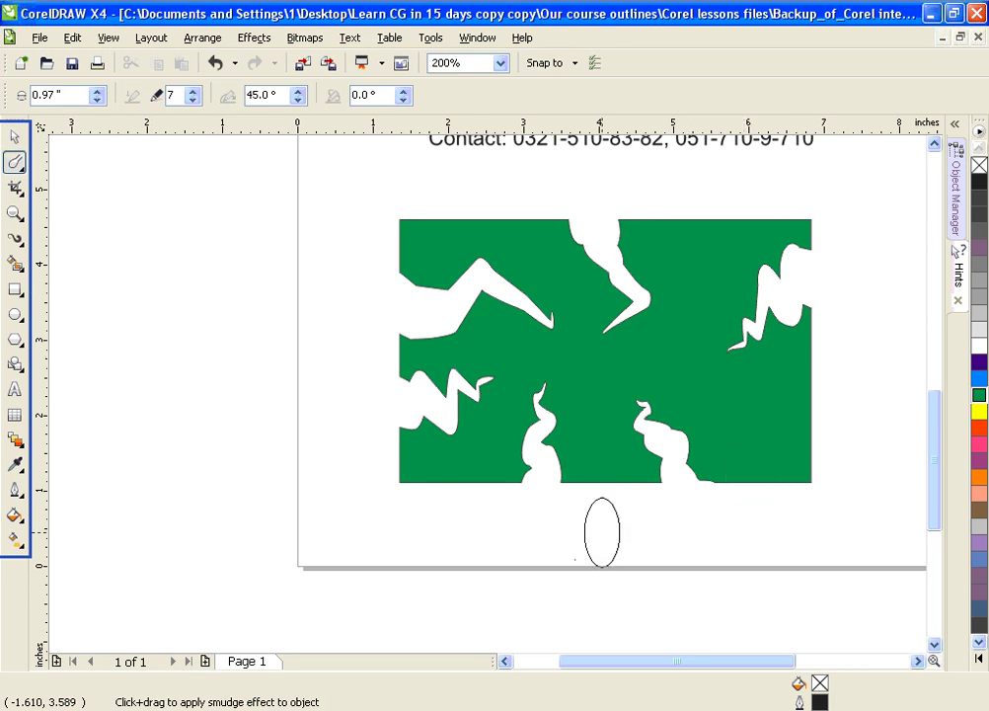
pyautogui.click(546, 594)
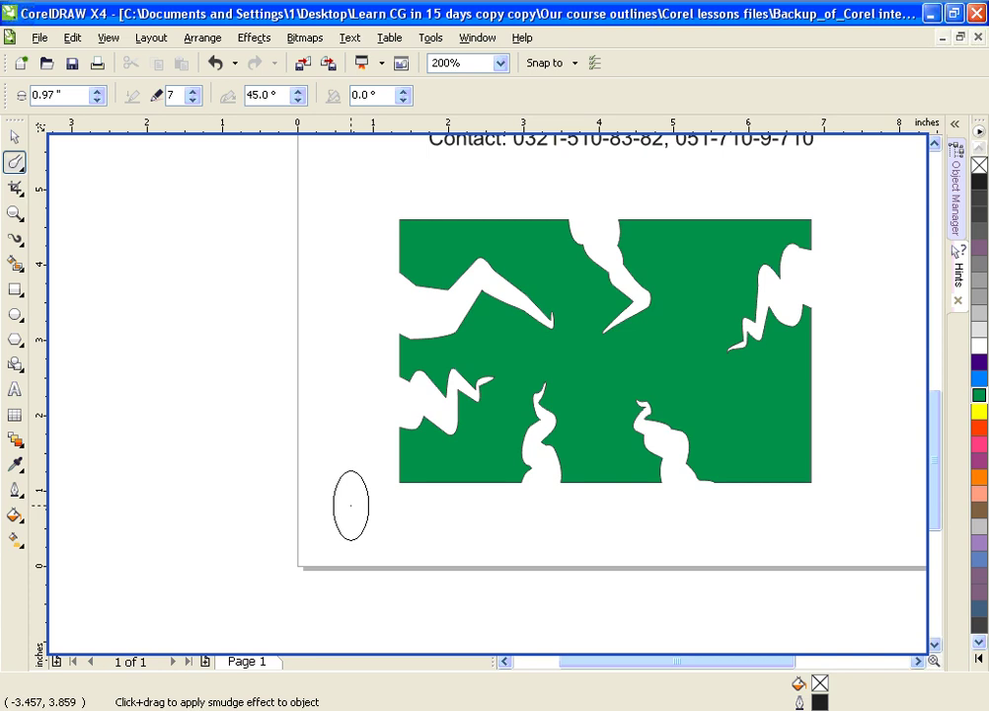
pyautogui.click(19, 168)
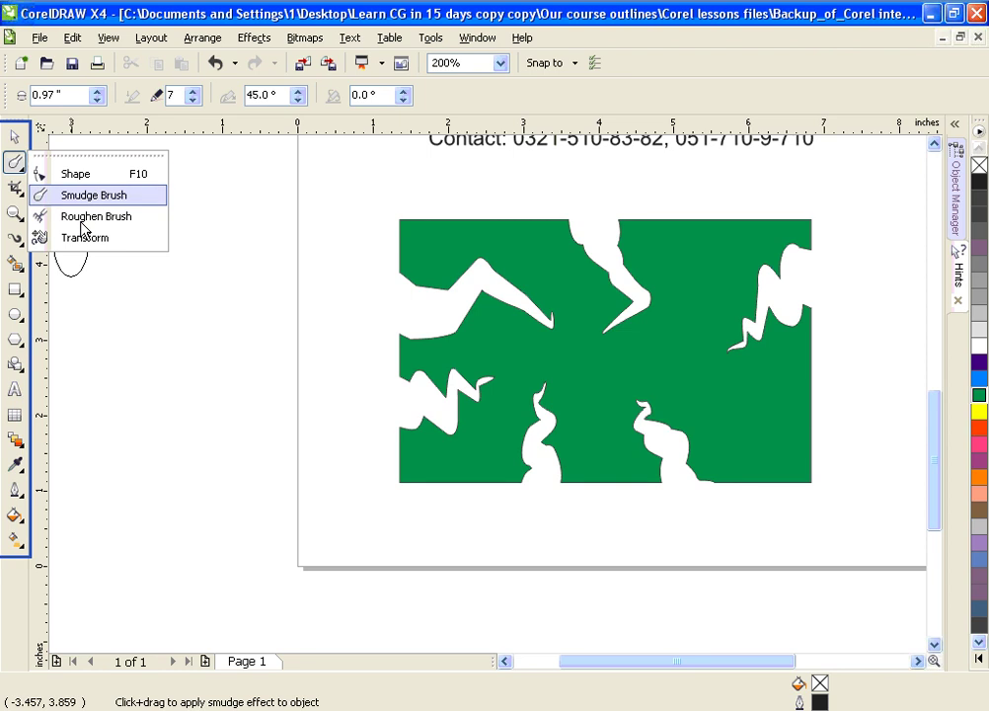